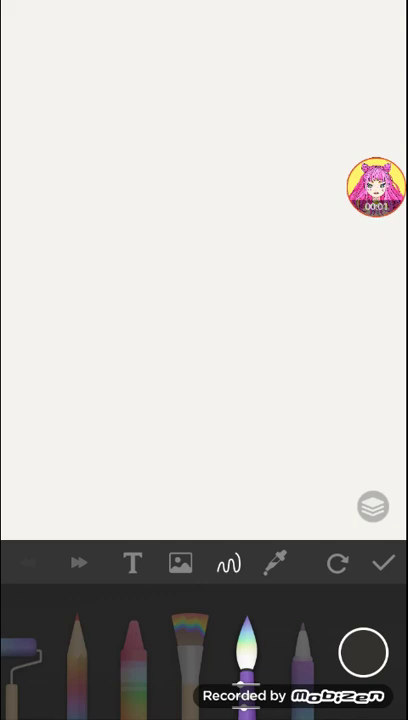
# Step: Leave the blank canvas, dismiss the save-changes prompt and return to the gallery
pyautogui.click(376, 187)
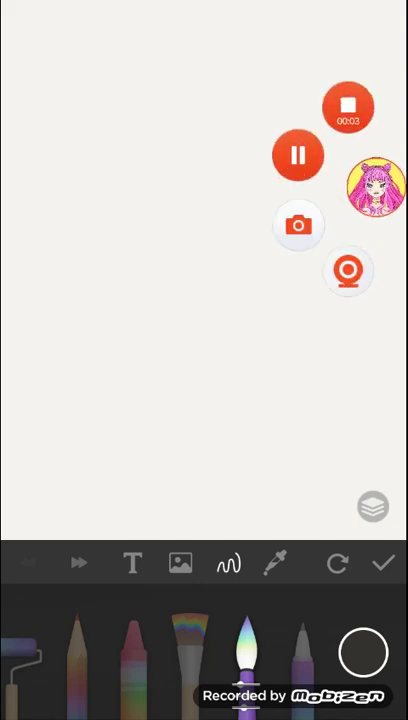
pyautogui.click(376, 187)
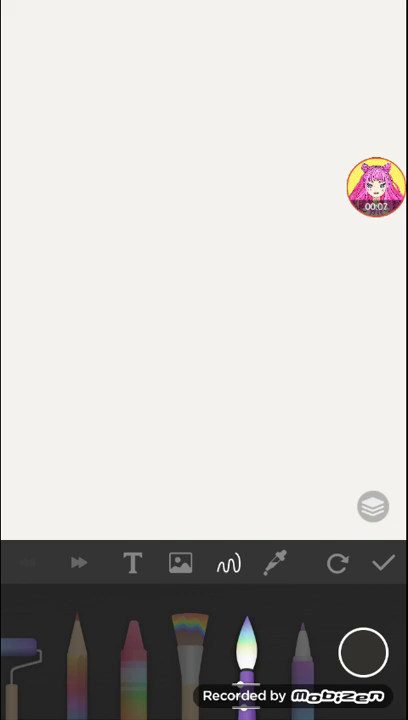
pyautogui.moveTo(300, 650); pyautogui.dragTo(60, 650)
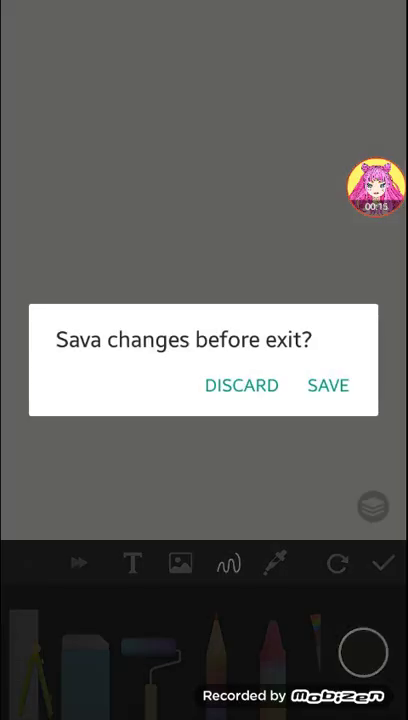
pyautogui.click(328, 385)
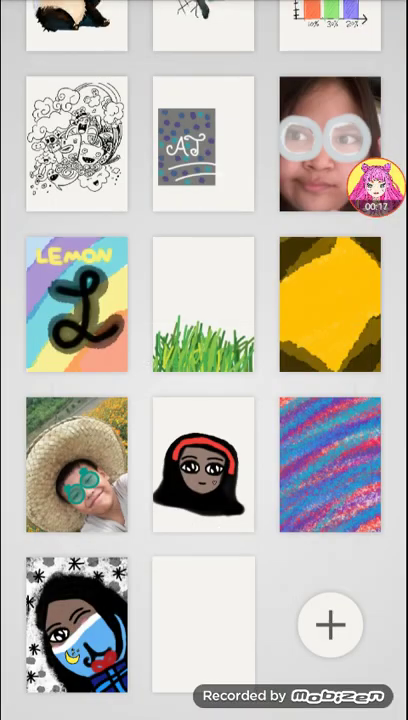
# Step: Browse the notebook carousel, reopen the gallery and long-press a drawing for its options
pyautogui.press('Escape')
pyautogui.moveTo(100, 350); pyautogui.dragTo(350, 350)
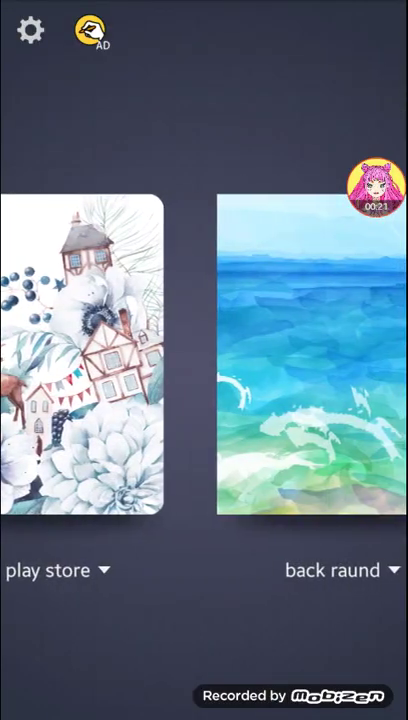
pyautogui.moveTo(100, 350)
pyautogui.mouseDown()
pyautogui.moveTo(350, 350)
pyautogui.moveTo(60, 350)
pyautogui.mouseUp()
pyautogui.moveTo(330, 350); pyautogui.dragTo(100, 350)
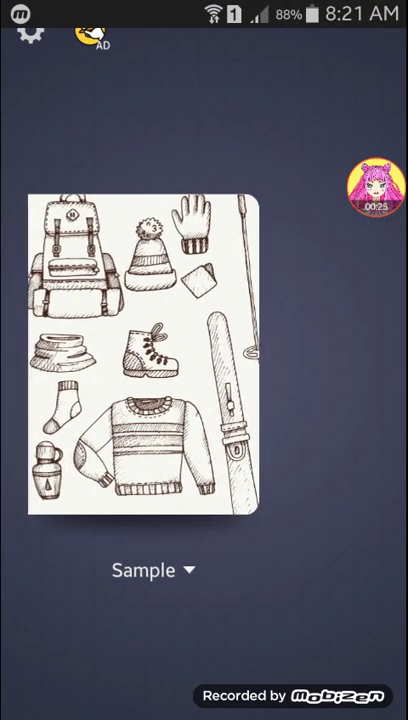
pyautogui.moveTo(150, 350); pyautogui.dragTo(260, 350)
pyautogui.moveTo(100, 350)
pyautogui.mouseDown()
pyautogui.moveTo(330, 350)
pyautogui.moveTo(80, 350)
pyautogui.mouseUp()
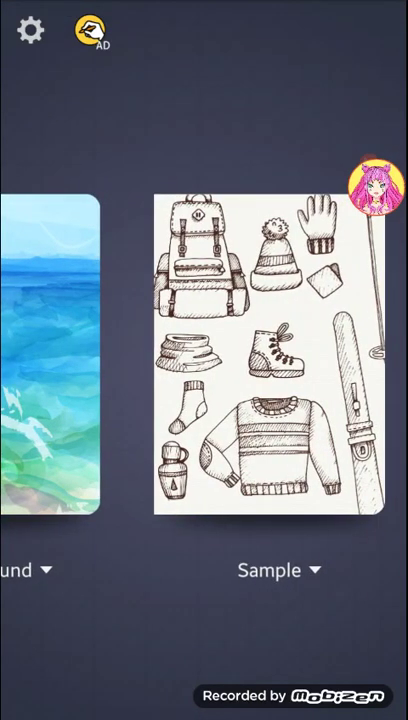
pyautogui.click(376, 186)
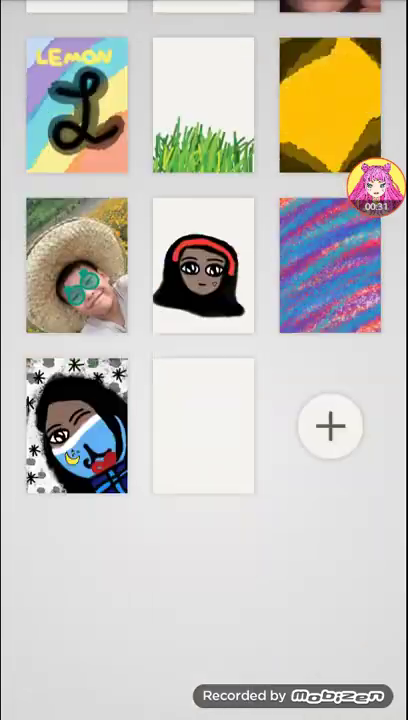
pyautogui.scroll(-5, 204, 400)
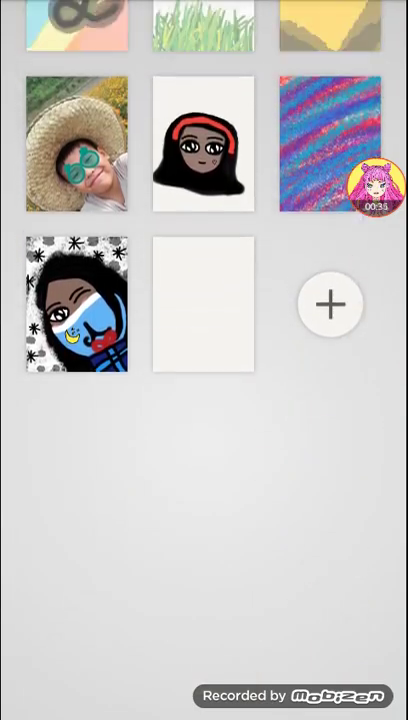
pyautogui.click(203, 304)
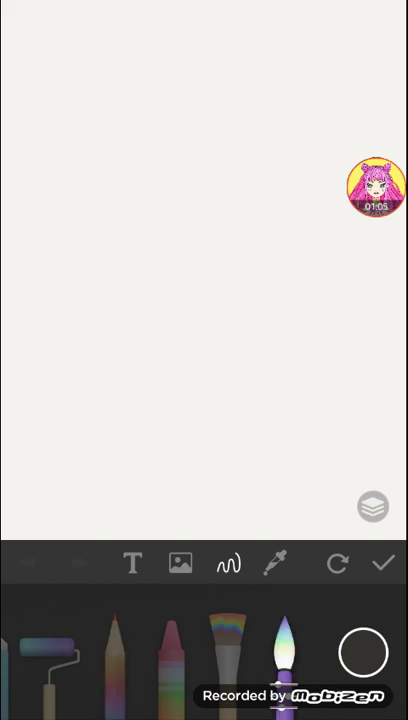
pyautogui.click(285, 650)
# Step: Select the paintbrush, draw a curved test stroke, then undo it
pyautogui.click(30, 655)
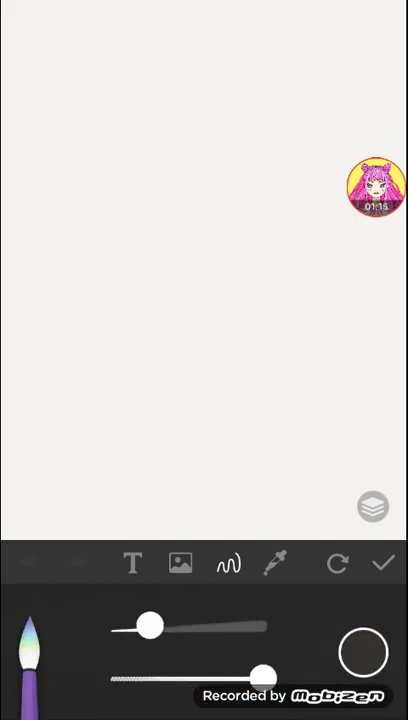
pyautogui.moveTo(127, 245)
pyautogui.mouseDown()
pyautogui.moveTo(210, 92)
pyautogui.moveTo(254, 254)
pyautogui.mouseUp()
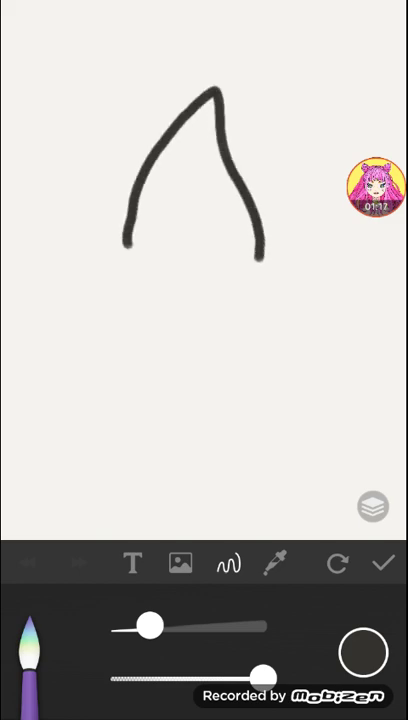
pyautogui.click(28, 563)
pyautogui.click(30, 650)
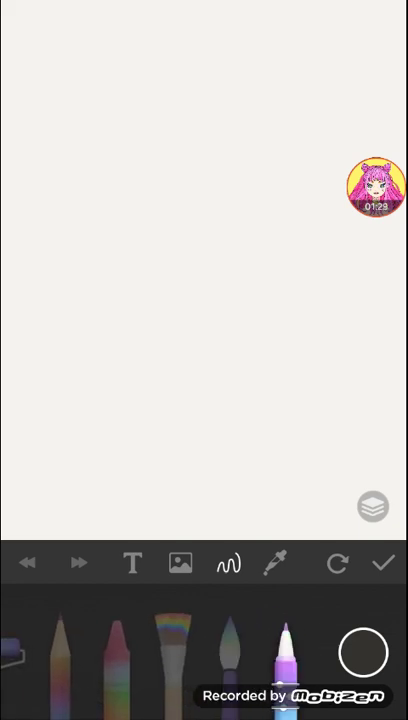
# Step: Draw and undo several trial strokes with the round brush near the canvas top
pyautogui.moveTo(130, 160)
pyautogui.mouseDown()
pyautogui.moveTo(195, 62)
pyautogui.moveTo(215, 150)
pyautogui.moveTo(200, 240)
pyautogui.moveTo(125, 130)
pyautogui.mouseUp()
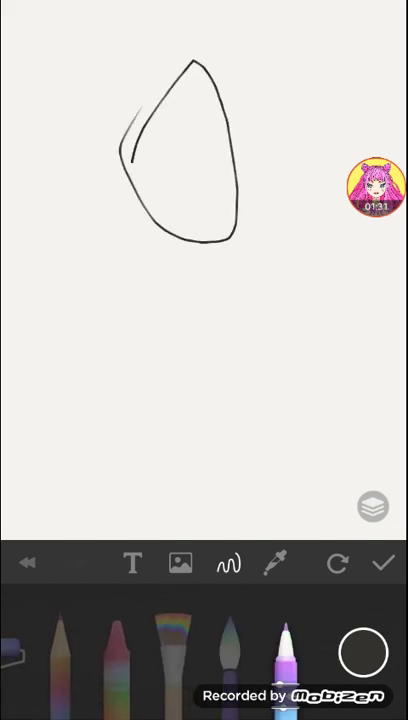
pyautogui.click(28, 563)
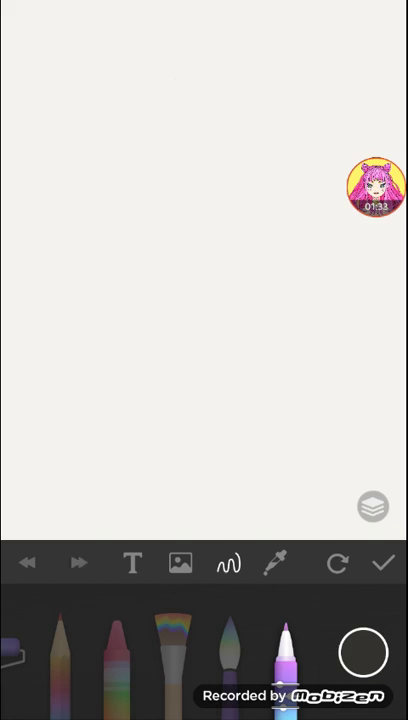
pyautogui.click(230, 655)
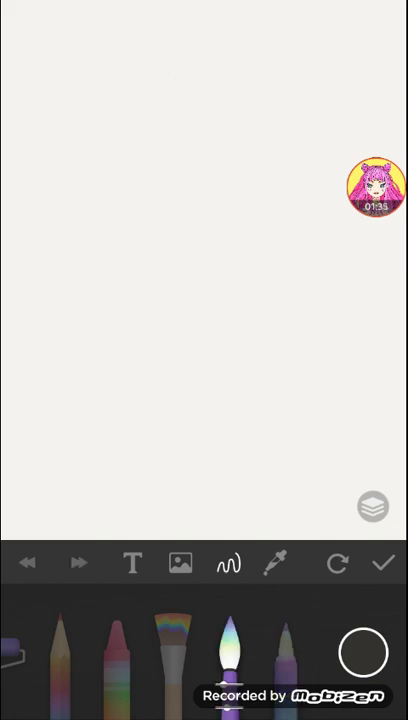
pyautogui.moveTo(143, 118)
pyautogui.mouseDown()
pyautogui.moveTo(175, 68)
pyautogui.moveTo(197, 55)
pyautogui.mouseUp()
pyautogui.click(28, 563)
pyautogui.moveTo(167, 100)
pyautogui.mouseDown()
pyautogui.moveTo(208, 45)
pyautogui.moveTo(228, 125)
pyautogui.mouseUp()
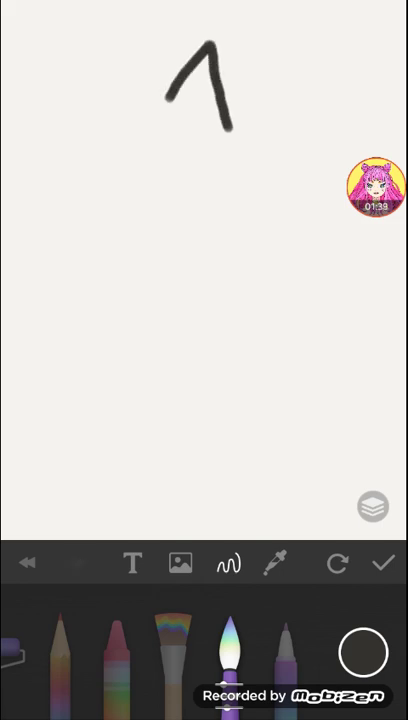
pyautogui.click(28, 563)
pyautogui.moveTo(180, 105)
pyautogui.mouseDown()
pyautogui.moveTo(218, 42)
pyautogui.moveTo(250, 115)
pyautogui.moveTo(225, 195)
pyautogui.moveTo(165, 180)
pyautogui.moveTo(180, 100)
pyautogui.mouseUp()
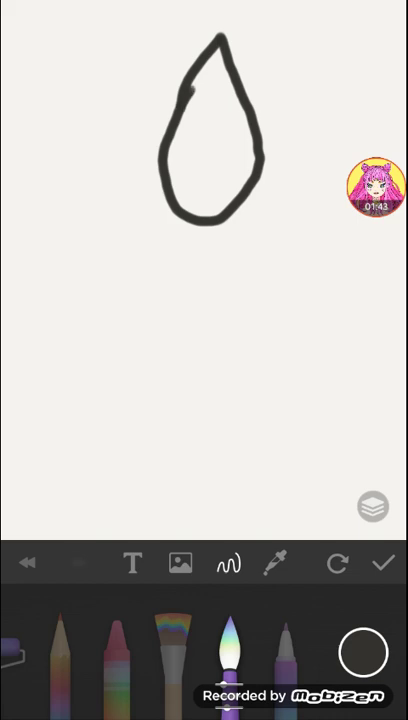
pyautogui.click(28, 563)
pyautogui.moveTo(120, 120)
pyautogui.mouseDown()
pyautogui.moveTo(175, 50)
pyautogui.moveTo(205, 100)
pyautogui.moveTo(200, 245)
pyautogui.moveTo(105, 150)
pyautogui.moveTo(122, 112)
pyautogui.mouseUp()
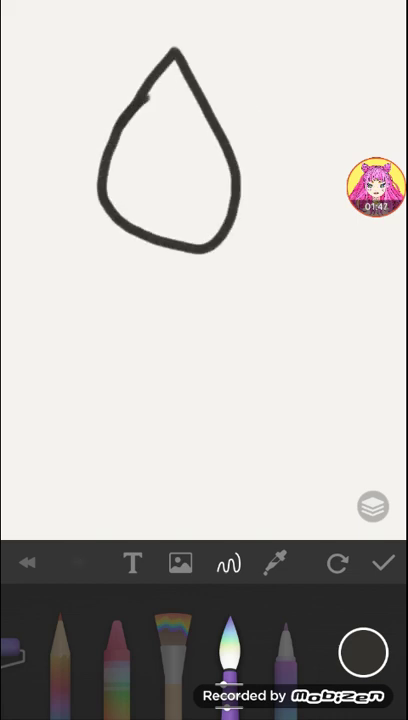
pyautogui.click(28, 563)
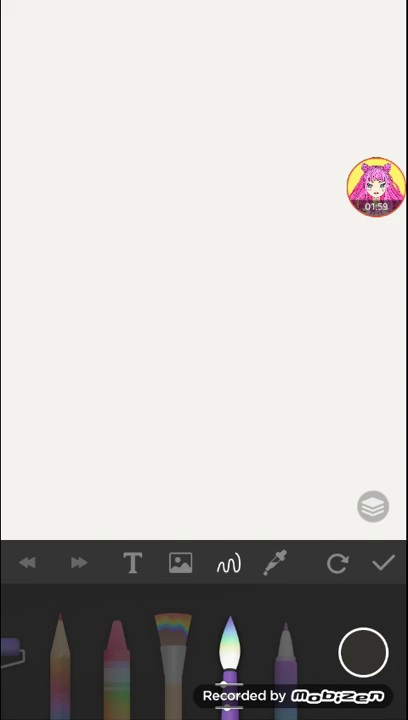
pyautogui.moveTo(178, 118)
pyautogui.mouseDown()
pyautogui.moveTo(100, 235)
pyautogui.moveTo(176, 245)
pyautogui.moveTo(120, 330)
pyautogui.mouseUp()
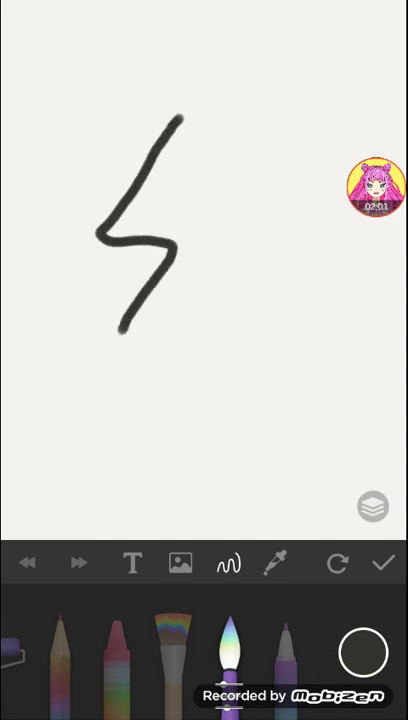
pyautogui.click(27, 563)
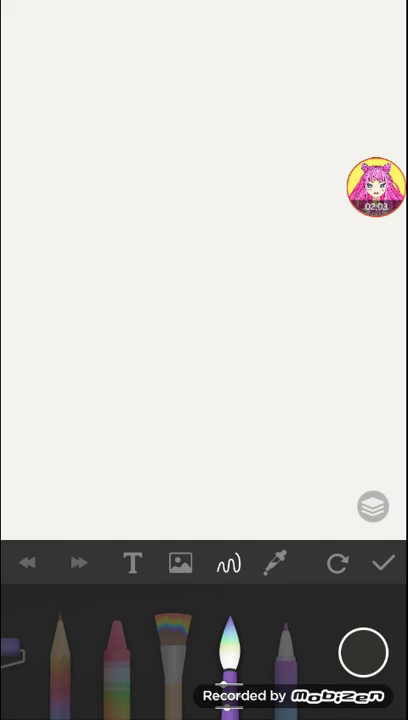
# Step: Draw the black three-tier tree outline, then ask to clear the canvas
pyautogui.moveTo(172, 118)
pyautogui.mouseDown()
pyautogui.moveTo(93, 256)
pyautogui.moveTo(190, 258)
pyautogui.mouseUp()
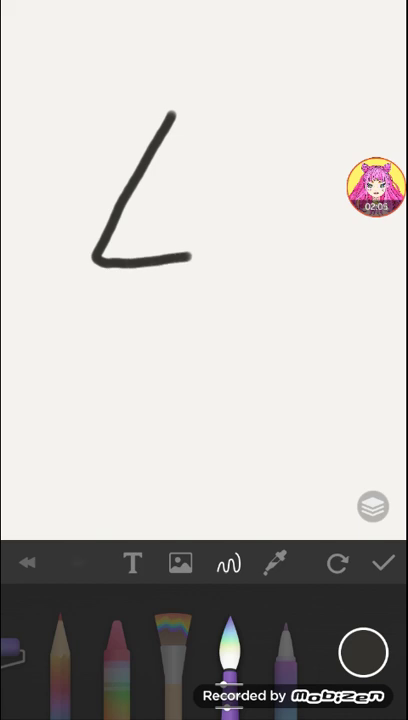
pyautogui.moveTo(182, 112)
pyautogui.mouseDown()
pyautogui.moveTo(270, 200)
pyautogui.moveTo(303, 240)
pyautogui.moveTo(222, 262)
pyautogui.moveTo(305, 340)
pyautogui.mouseUp()
pyautogui.moveTo(165, 258)
pyautogui.mouseDown()
pyautogui.moveTo(118, 362)
pyautogui.moveTo(180, 368)
pyautogui.mouseUp()
pyautogui.moveTo(305, 340)
pyautogui.mouseDown()
pyautogui.moveTo(250, 352)
pyautogui.moveTo(330, 440)
pyautogui.mouseUp()
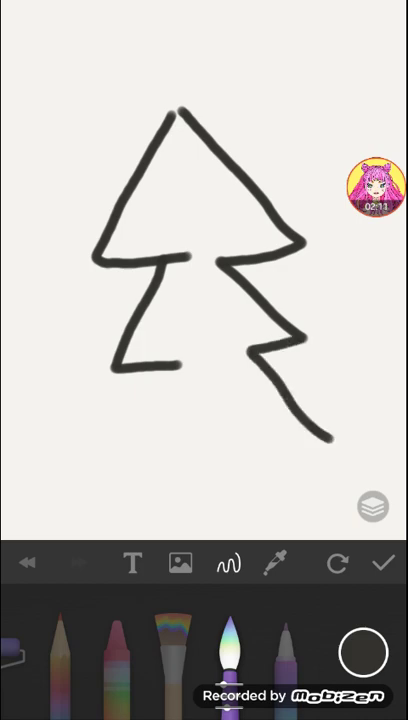
pyautogui.moveTo(165, 368)
pyautogui.mouseDown()
pyautogui.moveTo(105, 425)
pyautogui.moveTo(330, 438)
pyautogui.mouseUp()
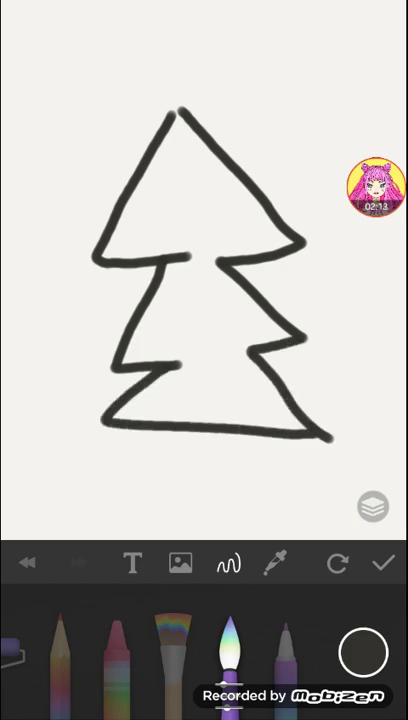
pyautogui.click(28, 563)
# Step: Confirm clearing the canvas and draw the top two filled green triangles
pyautogui.click(329, 387)
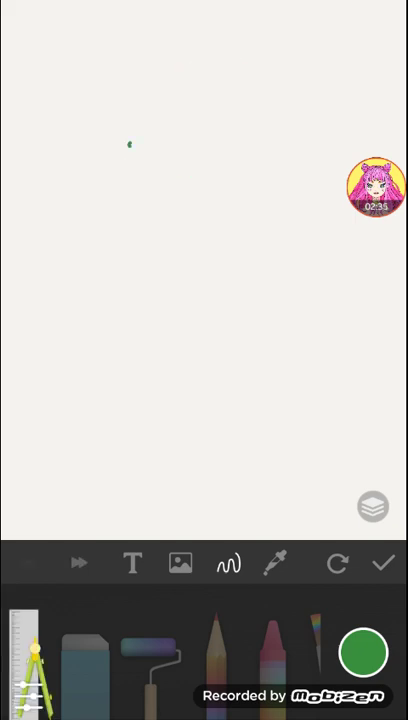
pyautogui.moveTo(129, 144)
pyautogui.mouseDown()
pyautogui.moveTo(210, 35)
pyautogui.moveTo(281, 192)
pyautogui.moveTo(129, 144)
pyautogui.mouseUp()
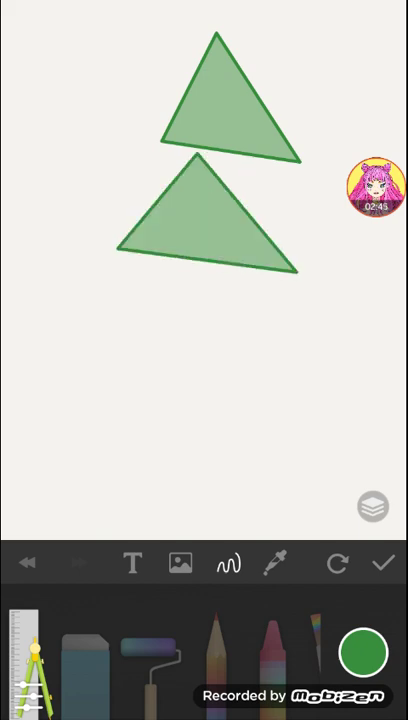
pyautogui.click(27, 563)
pyautogui.moveTo(212, 110)
pyautogui.mouseDown()
pyautogui.moveTo(110, 260)
pyautogui.moveTo(310, 278)
pyautogui.moveTo(212, 110)
pyautogui.mouseUp()
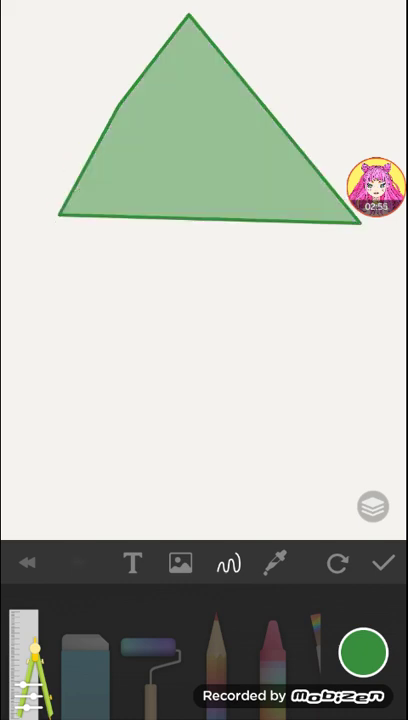
pyautogui.moveTo(165, 135)
pyautogui.mouseDown()
pyautogui.moveTo(30, 270)
pyautogui.moveTo(20, 345)
pyautogui.moveTo(295, 372)
pyautogui.moveTo(378, 348)
pyautogui.moveTo(275, 230)
pyautogui.moveTo(165, 135)
pyautogui.mouseUp()
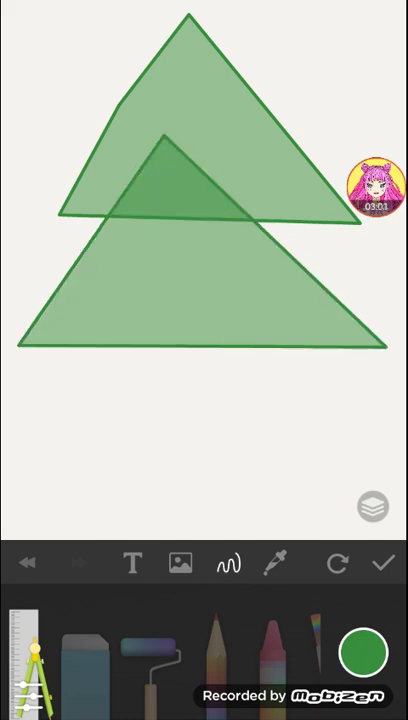
# Step: Draw a clean bottom-tier triangle after undoing a stray line and rough outline
pyautogui.moveTo(168, 294); pyautogui.dragTo(58, 490)
pyautogui.click(27, 563)
pyautogui.moveTo(108, 290)
pyautogui.mouseDown()
pyautogui.moveTo(15, 470)
pyautogui.moveTo(355, 468)
pyautogui.moveTo(215, 290)
pyautogui.mouseUp()
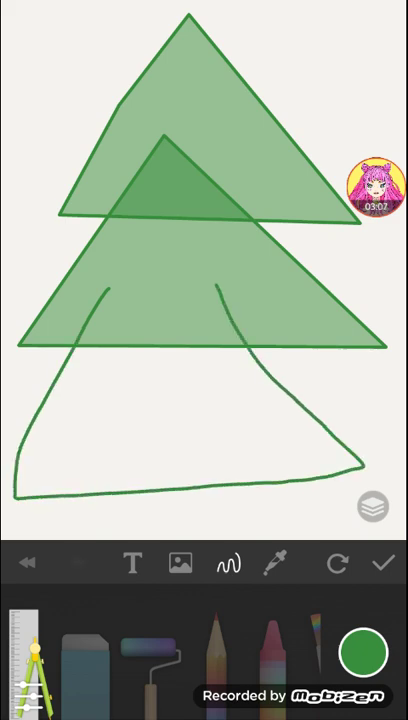
pyautogui.click(27, 563)
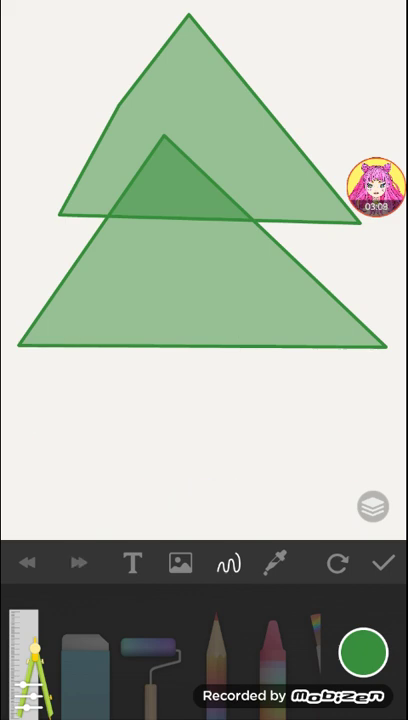
pyautogui.moveTo(160, 280)
pyautogui.mouseDown()
pyautogui.moveTo(100, 370)
pyautogui.moveTo(38, 480)
pyautogui.moveTo(385, 468)
pyautogui.moveTo(230, 330)
pyautogui.moveTo(162, 280)
pyautogui.mouseUp()
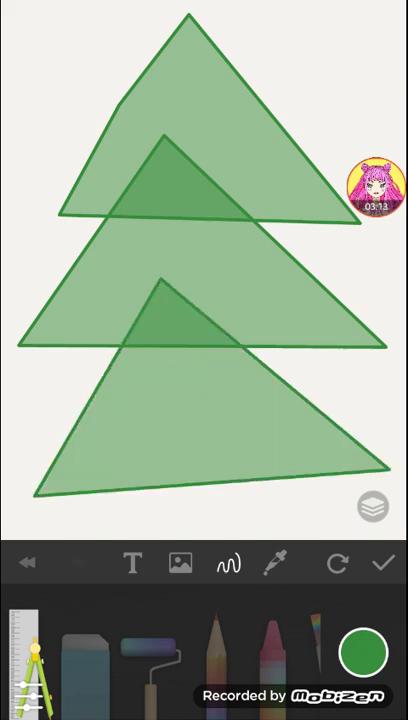
# Step: Erase the overlap between the middle and bottom green triangles
pyautogui.click(85, 665)
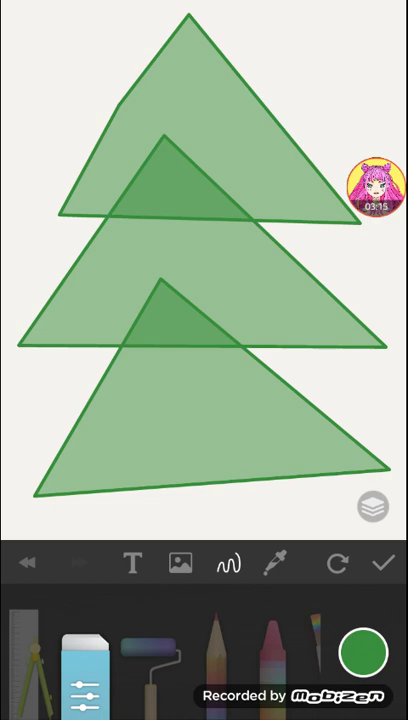
pyautogui.moveTo(185, 330)
pyautogui.mouseDown()
pyautogui.moveTo(200, 300)
pyautogui.moveTo(175, 370)
pyautogui.moveTo(180, 375)
pyautogui.mouseUp()
pyautogui.moveTo(190, 300)
pyautogui.mouseDown()
pyautogui.moveTo(165, 275)
pyautogui.moveTo(150, 385)
pyautogui.mouseUp()
pyautogui.moveTo(215, 290); pyautogui.dragTo(190, 395)
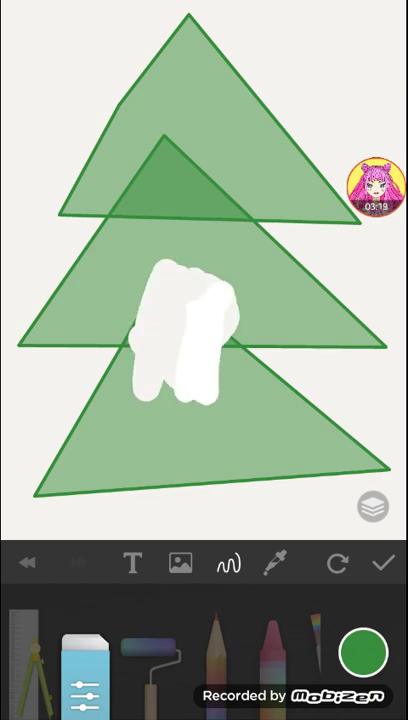
pyautogui.moveTo(150, 340)
pyautogui.mouseDown()
pyautogui.moveTo(120, 400)
pyautogui.moveTo(82, 455)
pyautogui.mouseUp()
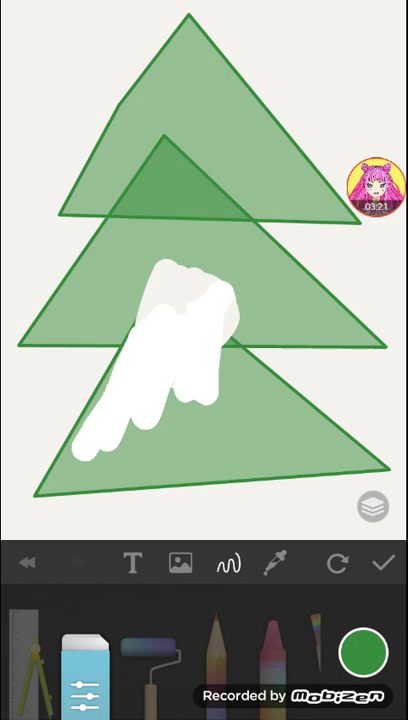
pyautogui.click(27, 563)
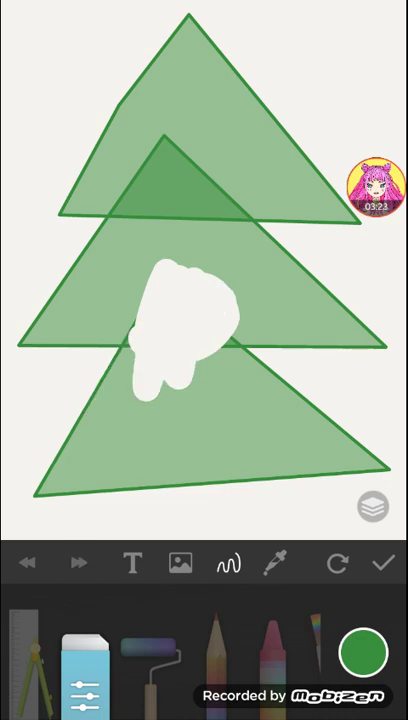
pyautogui.scroll(3, 185, 320)
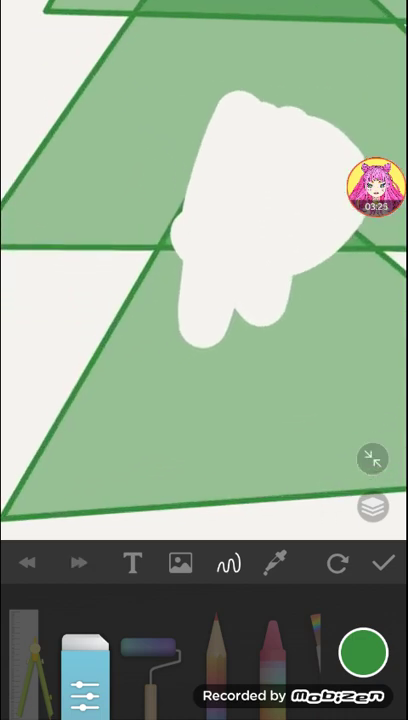
pyautogui.moveTo(240, 250); pyautogui.dragTo(150, 340)
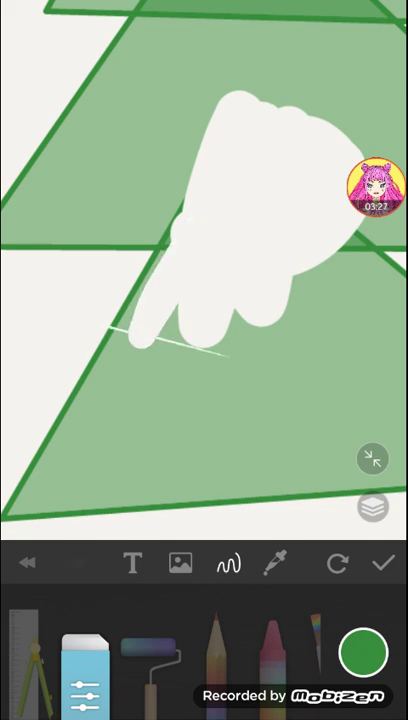
pyautogui.moveTo(240, 260)
pyautogui.mouseDown()
pyautogui.moveTo(165, 400)
pyautogui.moveTo(140, 400)
pyautogui.mouseUp()
pyautogui.moveTo(220, 240)
pyautogui.mouseDown()
pyautogui.moveTo(120, 420)
pyautogui.moveTo(95, 440)
pyautogui.mouseUp()
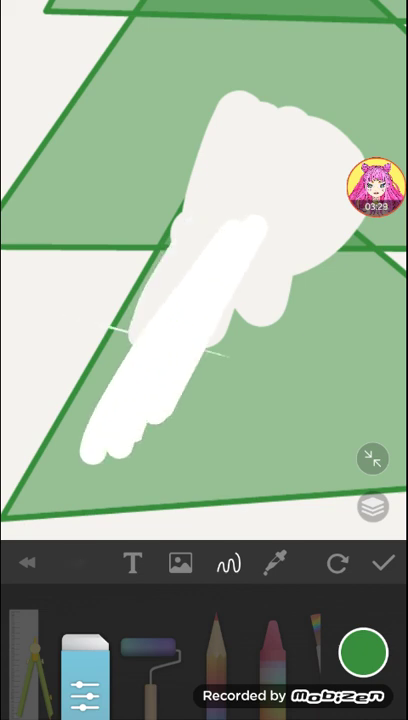
pyautogui.moveTo(200, 230); pyautogui.dragTo(85, 455)
pyautogui.moveTo(200, 240); pyautogui.dragTo(70, 460)
pyautogui.moveTo(230, 260)
pyautogui.mouseDown()
pyautogui.moveTo(150, 420)
pyautogui.moveTo(170, 430)
pyautogui.mouseUp()
pyautogui.moveTo(250, 280); pyautogui.dragTo(185, 440)
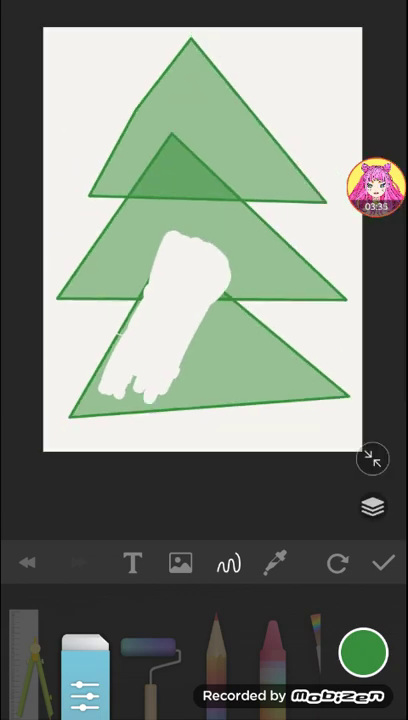
# Step: Undo the erasing, restore the bottom triangle, and undo a soft-brush green scribble
pyautogui.click(28, 563)
pyautogui.click(28, 563)
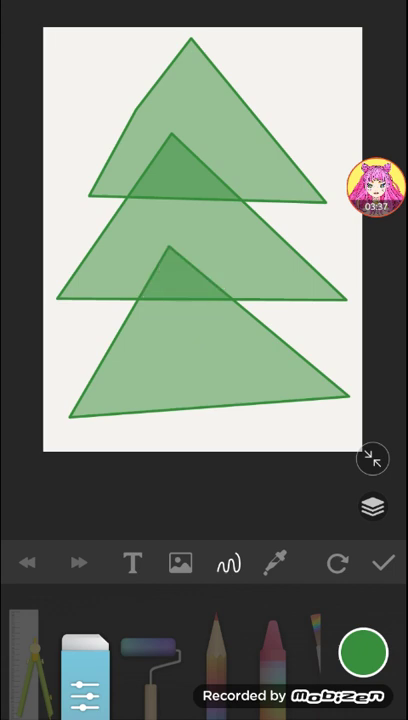
pyautogui.click(28, 563)
pyautogui.click(78, 563)
pyautogui.moveTo(300, 660); pyautogui.dragTo(120, 660)
pyautogui.click(235, 650)
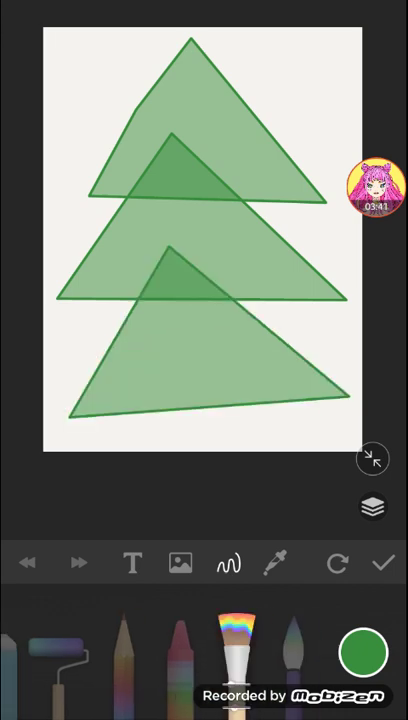
pyautogui.moveTo(210, 305)
pyautogui.mouseDown()
pyautogui.moveTo(125, 370)
pyautogui.moveTo(215, 295)
pyautogui.moveTo(150, 260)
pyautogui.moveTo(185, 245)
pyautogui.mouseUp()
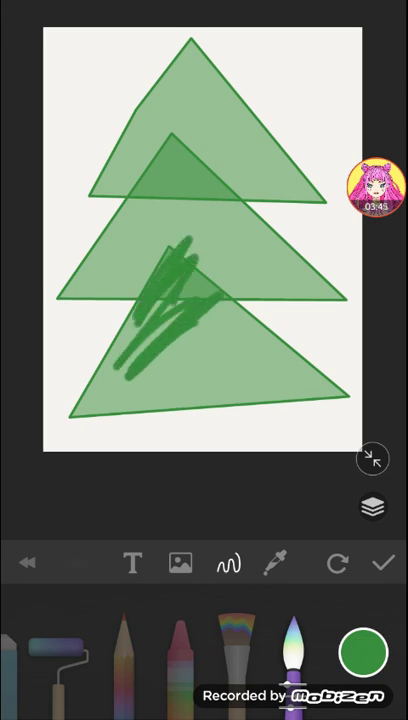
pyautogui.click(28, 562)
# Step: Enlarge the brush and paint the bottom tier solid green
pyautogui.click(294, 650)
pyautogui.moveTo(150, 627); pyautogui.dragTo(262, 627)
pyautogui.scroll(3, 200, 240)
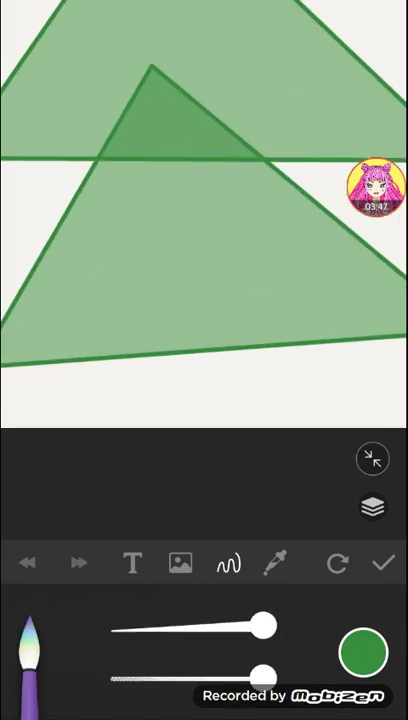
pyautogui.scroll(-3, 200, 200)
pyautogui.moveTo(215, 115)
pyautogui.mouseDown()
pyautogui.moveTo(190, 165)
pyautogui.moveTo(270, 310)
pyautogui.moveTo(395, 300)
pyautogui.mouseUp()
pyautogui.scroll(2, 200, 200)
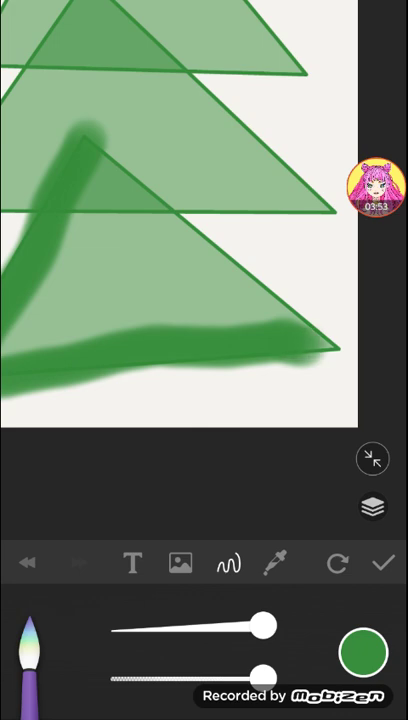
pyautogui.moveTo(320, 345)
pyautogui.mouseDown()
pyautogui.moveTo(85, 130)
pyautogui.moveTo(110, 300)
pyautogui.mouseUp()
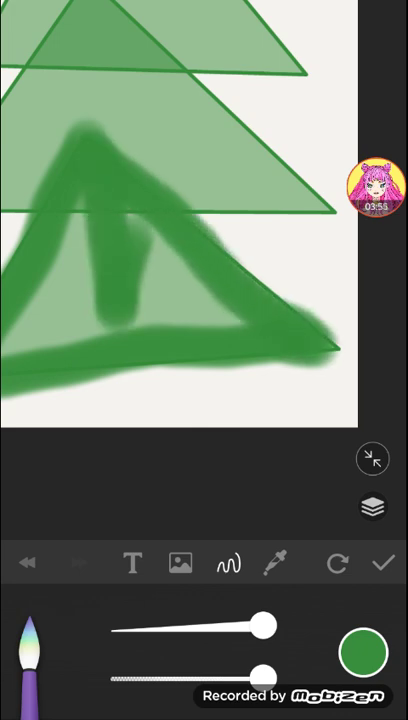
pyautogui.moveTo(85, 130)
pyautogui.mouseDown()
pyautogui.moveTo(200, 300)
pyautogui.moveTo(150, 250)
pyautogui.moveTo(30, 300)
pyautogui.mouseUp()
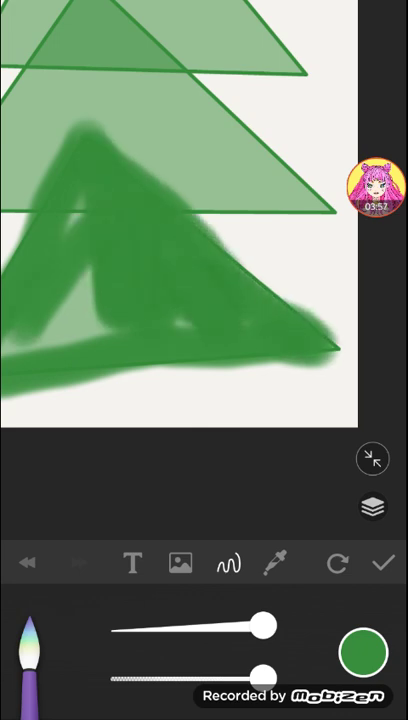
pyautogui.moveTo(40, 130); pyautogui.dragTo(30, 200)
pyautogui.moveTo(40, 160); pyautogui.dragTo(60, 190)
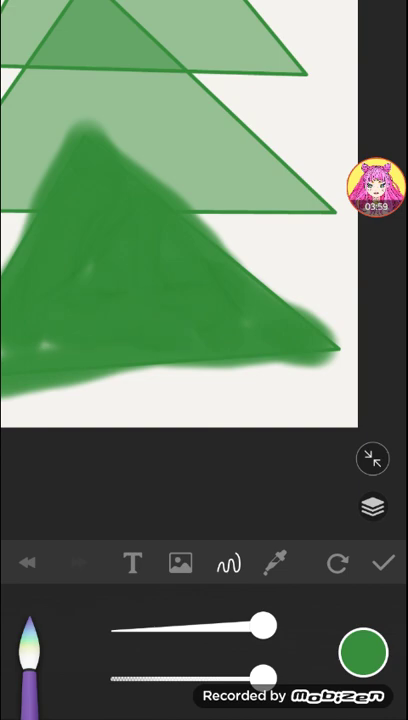
pyautogui.moveTo(100, 250); pyautogui.dragTo(180, 200)
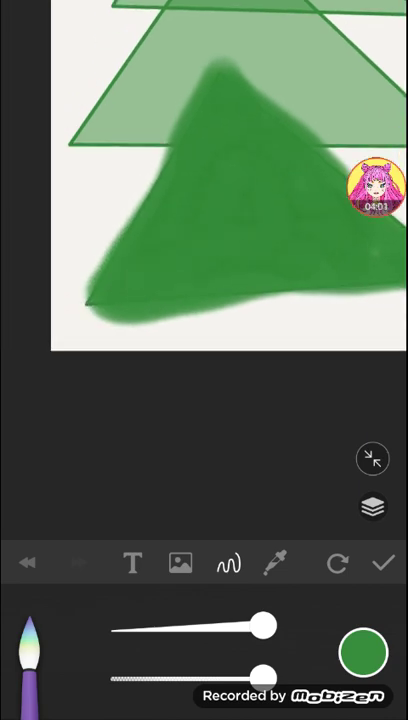
pyautogui.scroll(-3, 200, 200)
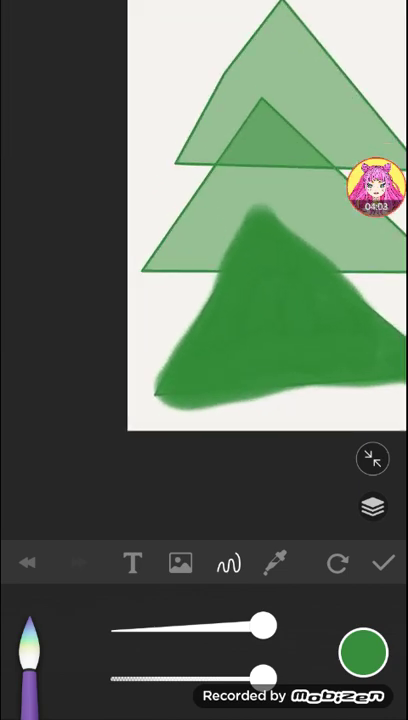
pyautogui.scroll(4, 200, 200)
# Step: Paint the middle and top tiers solid green, covering light patches
pyautogui.moveTo(150, 290)
pyautogui.mouseDown()
pyautogui.moveTo(40, 300)
pyautogui.moveTo(50, 220)
pyautogui.moveTo(200, 80)
pyautogui.mouseUp()
pyautogui.hscroll(-3, 200, 200)
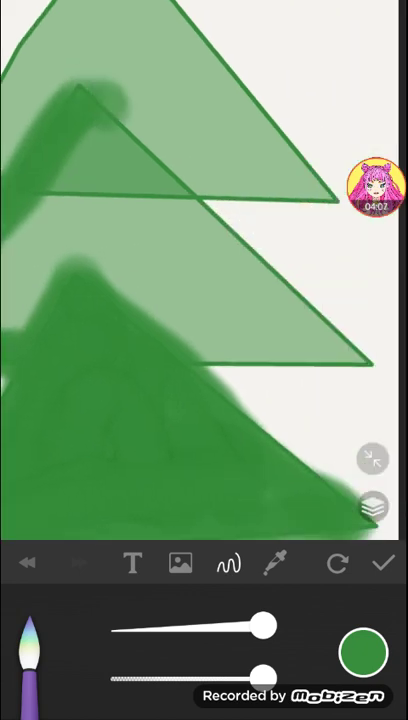
pyautogui.moveTo(60, 55)
pyautogui.mouseDown()
pyautogui.moveTo(200, 200)
pyautogui.moveTo(120, 200)
pyautogui.moveTo(75, 170)
pyautogui.moveTo(100, 140)
pyautogui.moveTo(160, 185)
pyautogui.mouseUp()
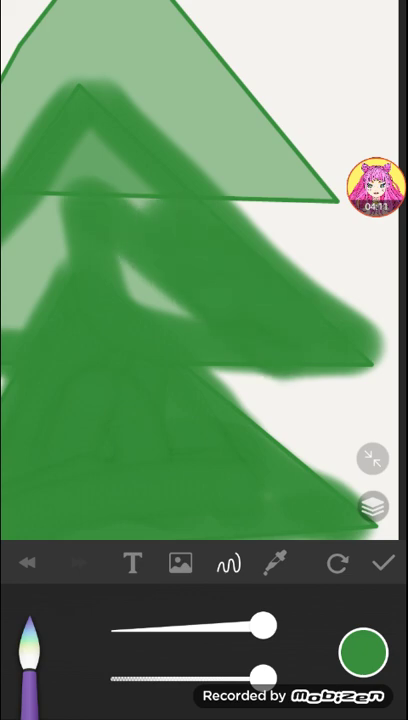
pyautogui.moveTo(90, 160)
pyautogui.mouseDown()
pyautogui.moveTo(50, 90)
pyautogui.moveTo(85, 115)
pyautogui.mouseUp()
pyautogui.moveTo(40, 90); pyautogui.dragTo(10, 180)
pyautogui.scroll(-3, 150, 200)
pyautogui.moveTo(45, 130); pyautogui.dragTo(70, 165)
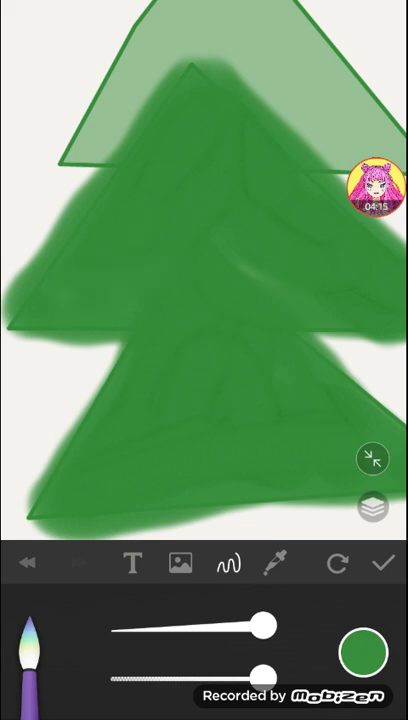
pyautogui.scroll(-3, 150, 200)
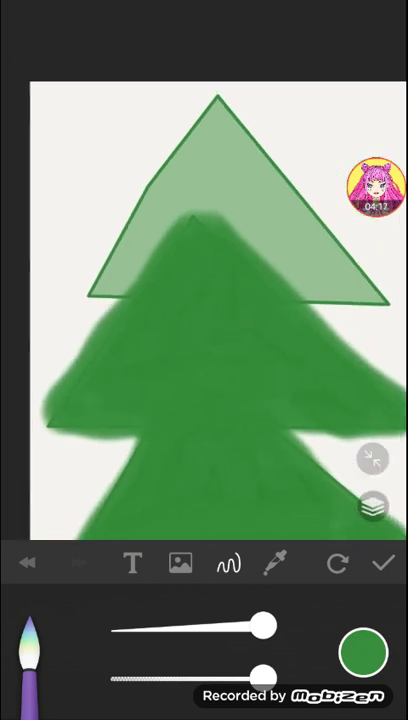
pyautogui.moveTo(90, 290)
pyautogui.mouseDown()
pyautogui.moveTo(130, 210)
pyautogui.moveTo(190, 120)
pyautogui.moveTo(225, 110)
pyautogui.moveTo(320, 250)
pyautogui.mouseUp()
pyautogui.moveTo(200, 155); pyautogui.dragTo(160, 158)
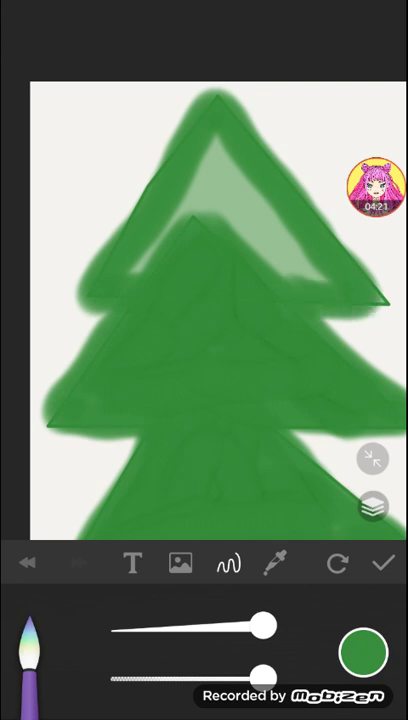
pyautogui.moveTo(130, 120)
pyautogui.mouseDown()
pyautogui.moveTo(170, 150)
pyautogui.moveTo(120, 95)
pyautogui.mouseUp()
pyautogui.moveTo(140, 260)
pyautogui.mouseDown()
pyautogui.moveTo(200, 180)
pyautogui.moveTo(150, 240)
pyautogui.moveTo(210, 200)
pyautogui.mouseUp()
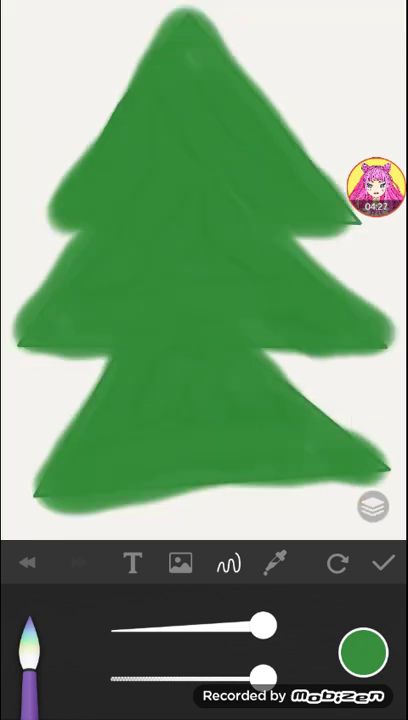
# Step: Touch up the green fill along the middle tier and its left edge
pyautogui.moveTo(50, 200)
pyautogui.mouseDown()
pyautogui.moveTo(20, 260)
pyautogui.moveTo(15, 250)
pyautogui.moveTo(10, 275)
pyautogui.mouseUp()
pyautogui.moveTo(80, 276)
pyautogui.mouseDown()
pyautogui.moveTo(200, 275)
pyautogui.moveTo(218, 250)
pyautogui.mouseUp()
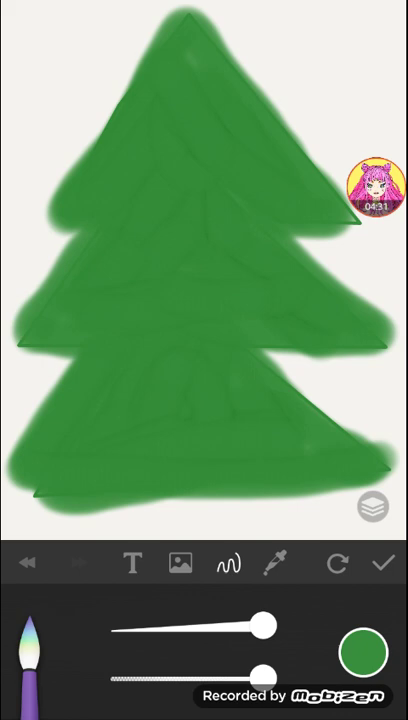
pyautogui.moveTo(150, 200); pyautogui.dragTo(215, 255)
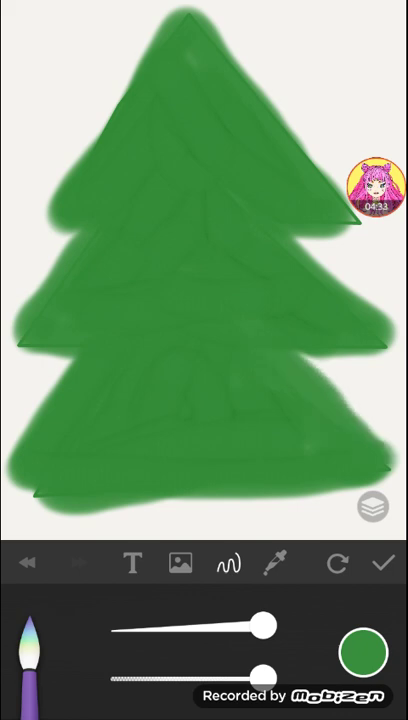
pyautogui.moveTo(20, 266); pyautogui.dragTo(8, 280)
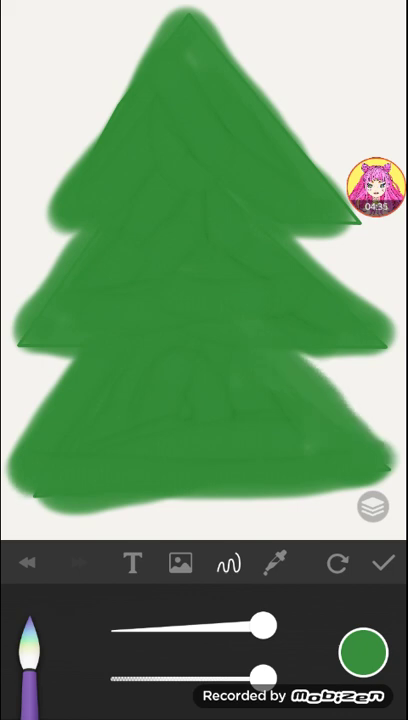
# Step: Choose a thin flat brush and outline a sharp point at the top tier's left tip
pyautogui.click(363, 650)
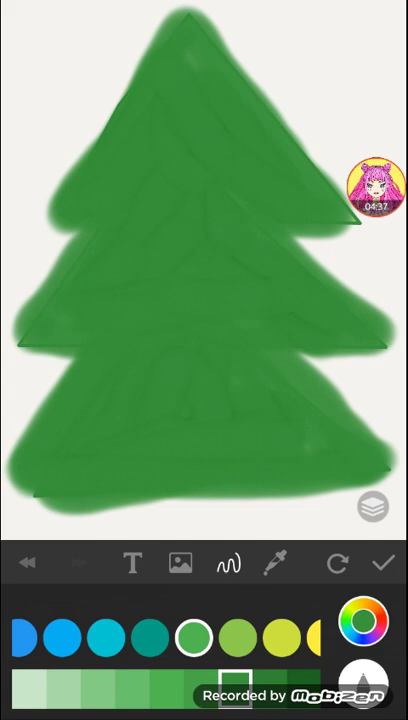
pyautogui.click(193, 637)
pyautogui.click(30, 650)
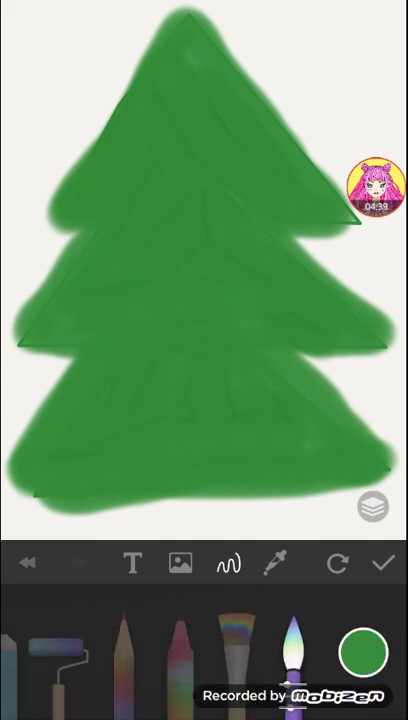
pyautogui.click(236, 650)
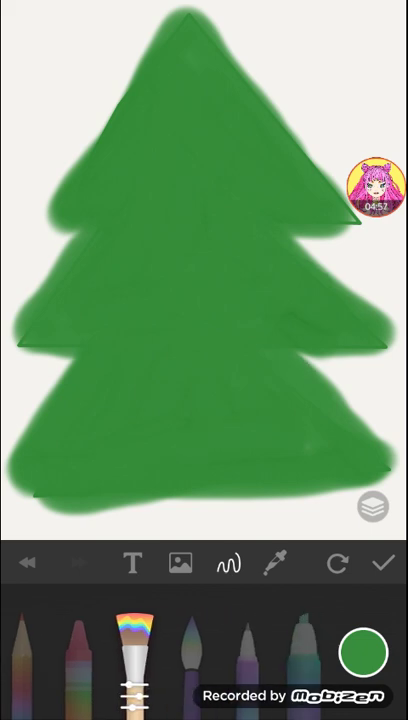
pyautogui.scroll(5, 150, 300)
pyautogui.moveTo(126, 166); pyautogui.dragTo(150, 243)
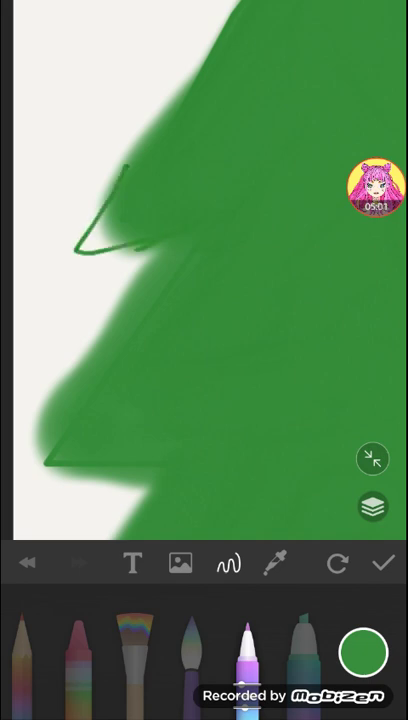
pyautogui.click(192, 650)
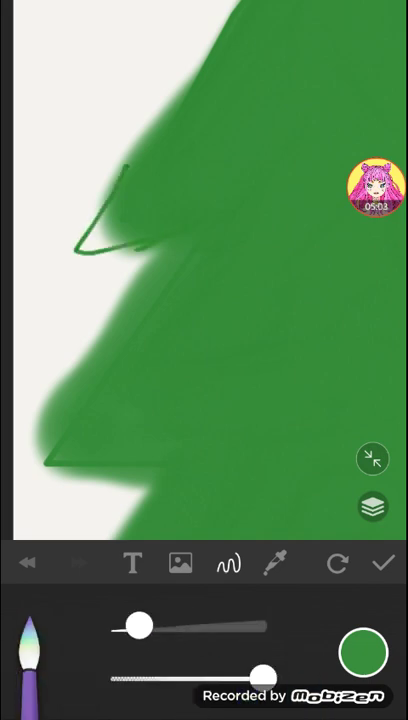
pyautogui.scroll(3, 120, 200)
# Step: Fill the new left branch tip with green and thicken its edges
pyautogui.moveTo(160, 165); pyautogui.dragTo(230, 270)
pyautogui.moveTo(150, 270); pyautogui.dragTo(240, 260)
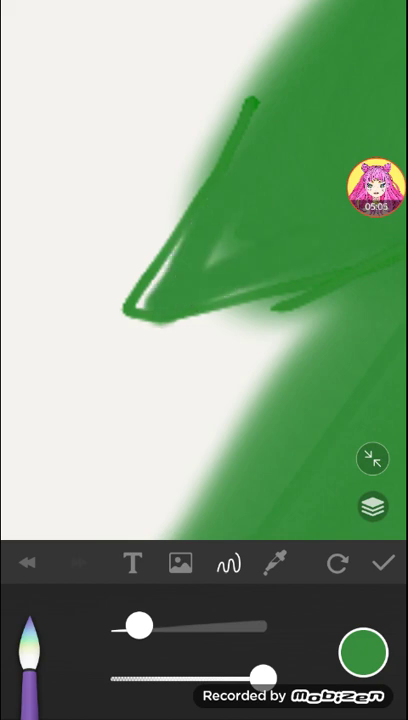
pyautogui.moveTo(145, 295); pyautogui.dragTo(175, 250)
pyautogui.moveTo(135, 270); pyautogui.dragTo(170, 255)
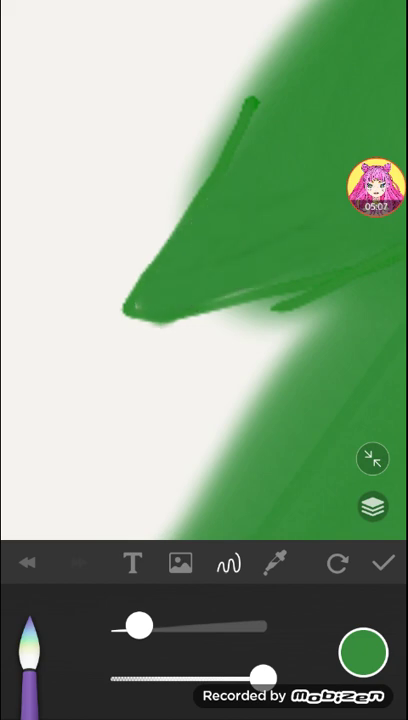
pyautogui.moveTo(250, 300); pyautogui.dragTo(140, 315)
pyautogui.moveTo(200, 310); pyautogui.dragTo(125, 315)
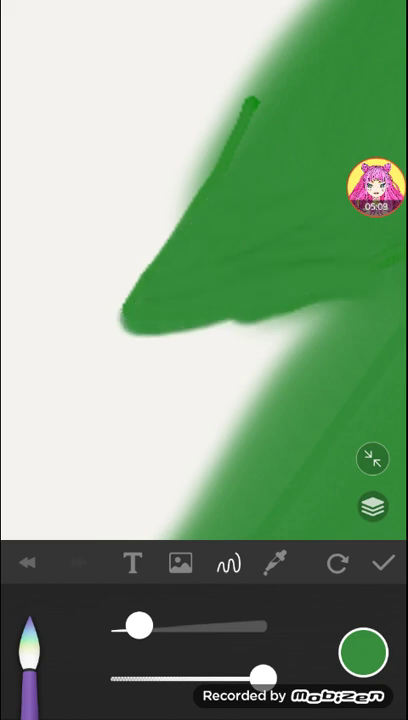
pyautogui.moveTo(250, 60); pyautogui.dragTo(190, 170)
pyautogui.moveTo(260, 40)
pyautogui.mouseDown()
pyautogui.moveTo(150, 230)
pyautogui.moveTo(130, 300)
pyautogui.mouseUp()
pyautogui.scroll(-5, 150, 250)
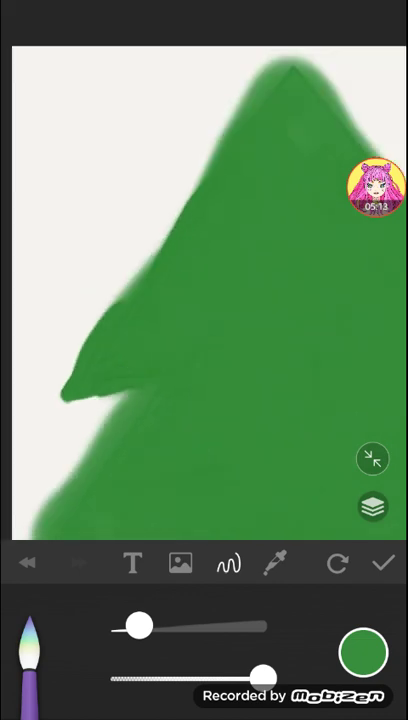
pyautogui.scroll(-2, 200, 300)
pyautogui.scroll(6, 230, 330)
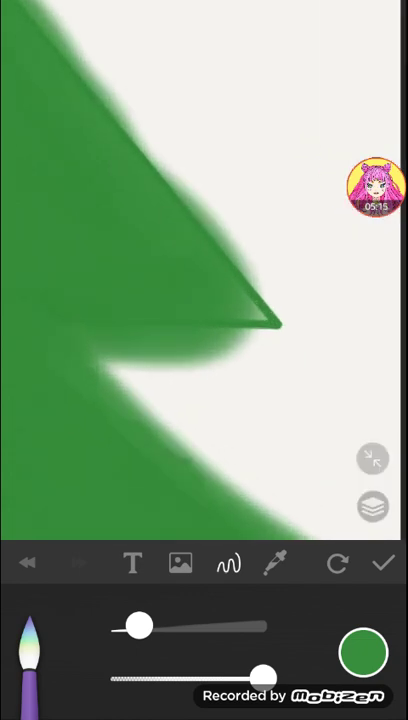
# Step: Sharpen the right branch tip and fill the notch along the branch's bottom edge
pyautogui.moveTo(100, 150)
pyautogui.mouseDown()
pyautogui.moveTo(230, 340)
pyautogui.moveTo(40, 360)
pyautogui.mouseUp()
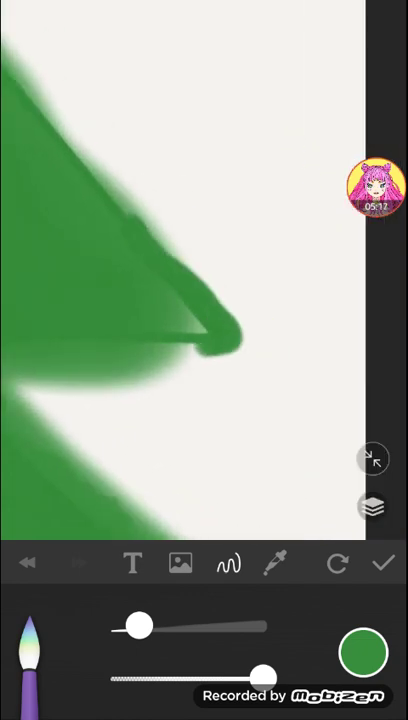
pyautogui.scroll(3, 150, 250)
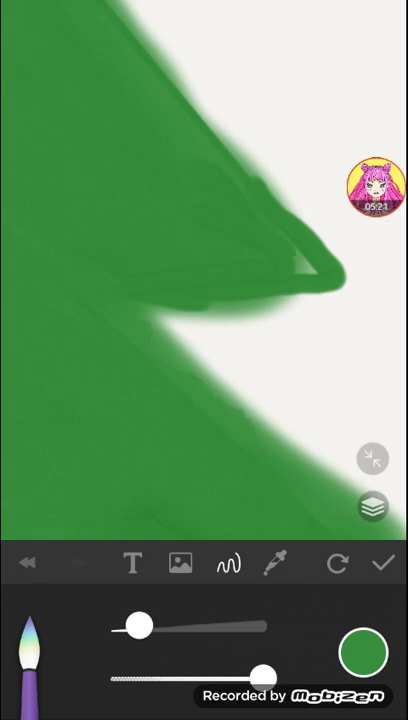
pyautogui.scroll(-5, 200, 250)
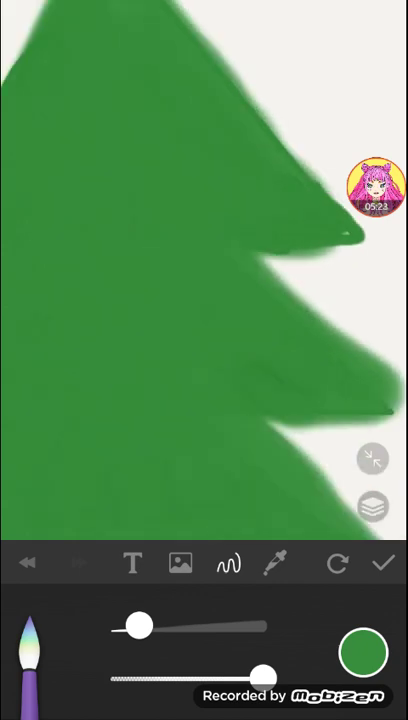
pyautogui.scroll(5, 200, 250)
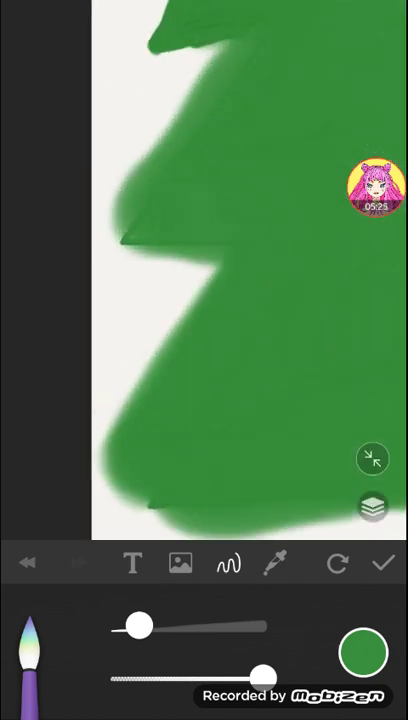
pyautogui.moveTo(170, 140)
pyautogui.mouseDown()
pyautogui.moveTo(45, 370)
pyautogui.moveTo(250, 360)
pyautogui.mouseUp()
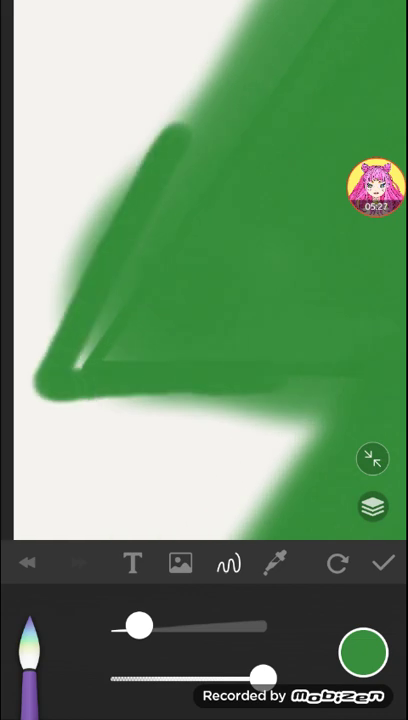
pyautogui.moveTo(60, 360)
pyautogui.mouseDown()
pyautogui.moveTo(170, 130)
pyautogui.moveTo(255, 65)
pyautogui.mouseUp()
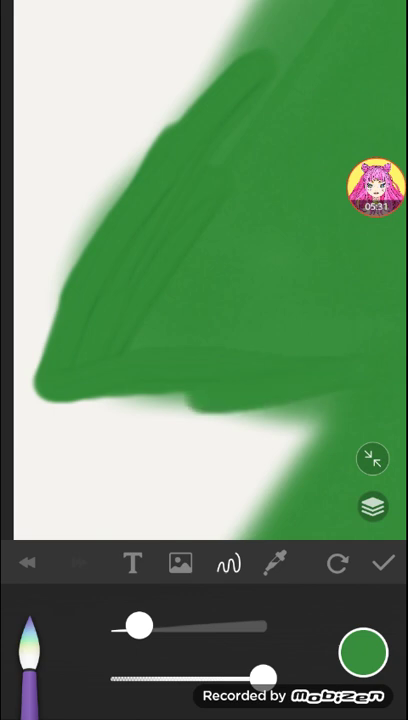
pyautogui.moveTo(180, 400); pyautogui.dragTo(330, 415)
pyautogui.moveTo(170, 405); pyautogui.dragTo(70, 400)
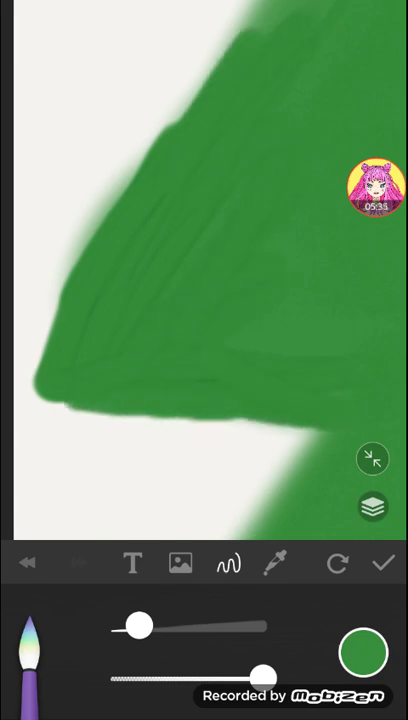
pyautogui.scroll(-5, 200, 250)
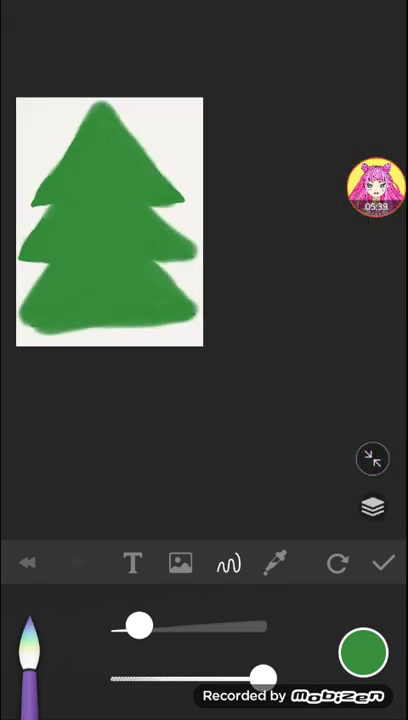
pyautogui.scroll(5, 120, 150)
pyautogui.scroll(3, 100, 150)
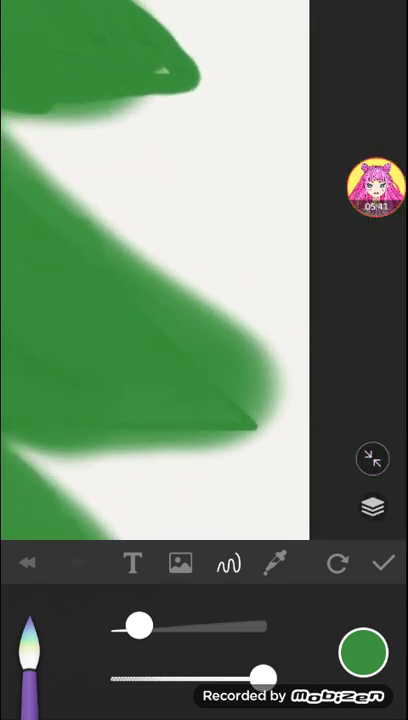
# Step: Shade and fill the lower branch's edges with darker green
pyautogui.moveTo(75, 150); pyautogui.dragTo(165, 235)
pyautogui.moveTo(290, 415); pyautogui.dragTo(50, 455)
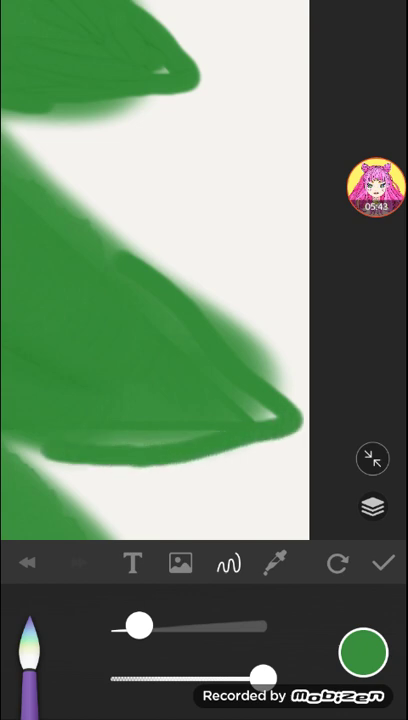
pyautogui.moveTo(40, 255); pyautogui.dragTo(155, 235)
pyautogui.moveTo(180, 290); pyautogui.dragTo(50, 130)
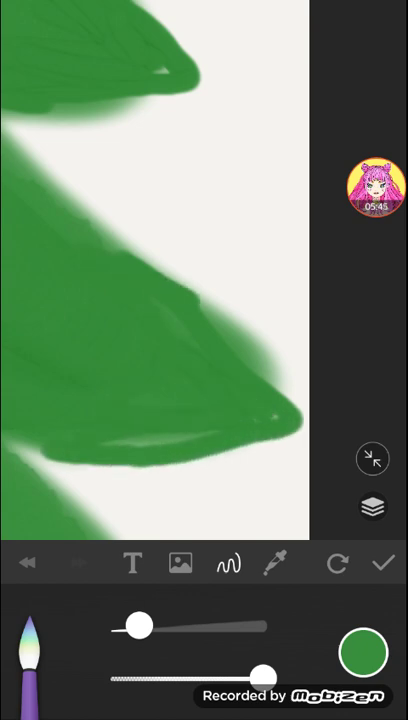
pyautogui.moveTo(120, 245); pyautogui.dragTo(58, 249)
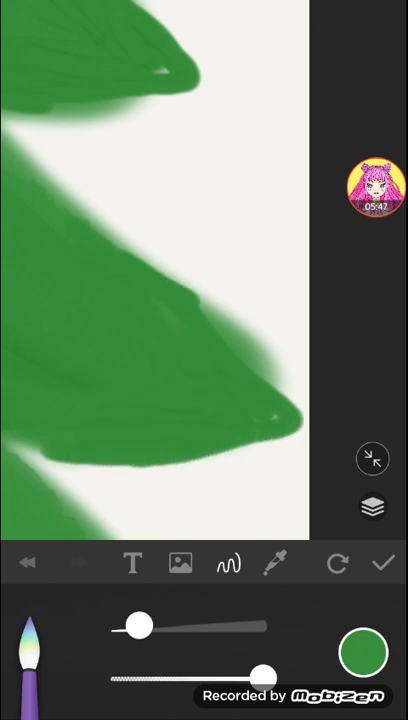
pyautogui.moveTo(115, 178)
pyautogui.mouseDown()
pyautogui.moveTo(160, 222)
pyautogui.moveTo(172, 240)
pyautogui.mouseUp()
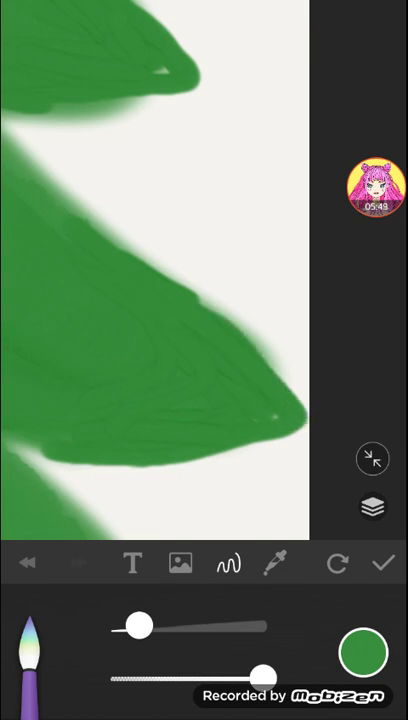
pyautogui.moveTo(80, 145); pyautogui.dragTo(128, 180)
pyautogui.moveTo(95, 150); pyautogui.dragTo(45, 122)
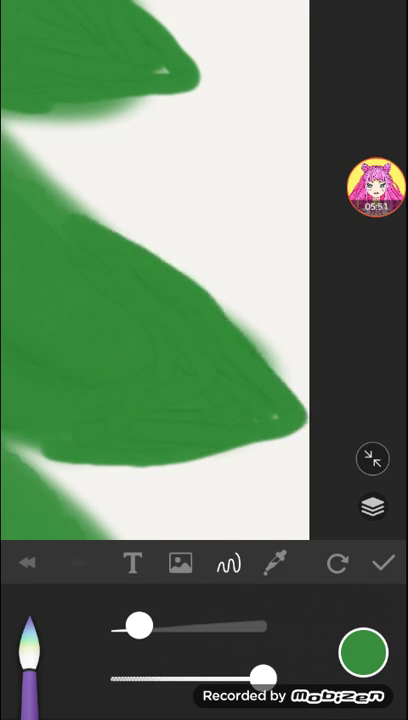
pyautogui.scroll(-3, 150, 300)
pyautogui.scroll(-3, 150, 300)
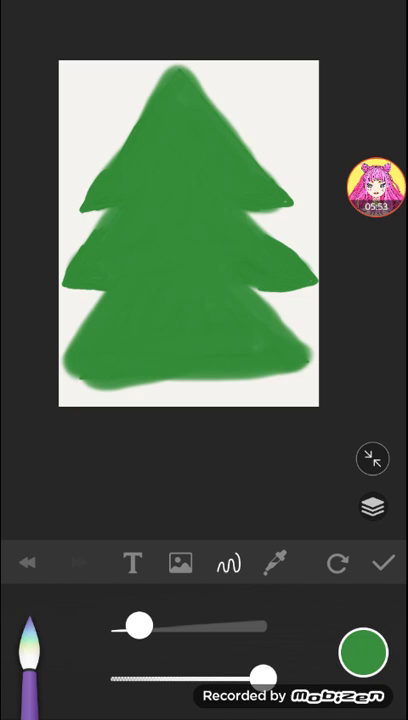
pyautogui.scroll(3, 150, 250)
pyautogui.scroll(3, 150, 250)
pyautogui.scroll(2, 150, 250)
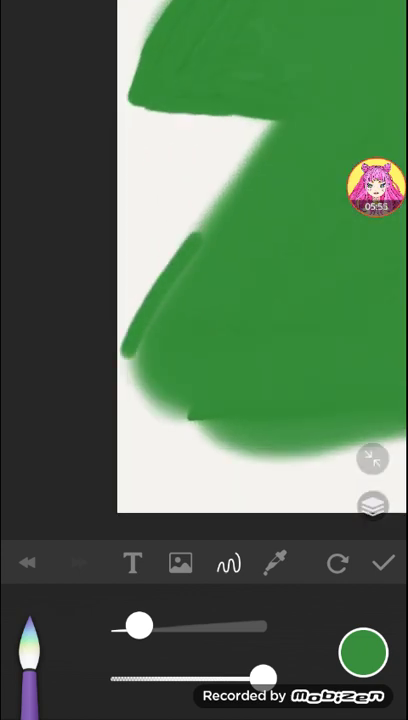
# Step: Fill the tier's lower-left corner and left gap, and smooth the right diagonal edge
pyautogui.moveTo(125, 350)
pyautogui.mouseDown()
pyautogui.moveTo(120, 430)
pyautogui.moveTo(320, 450)
pyautogui.mouseUp()
pyautogui.moveTo(130, 360)
pyautogui.mouseDown()
pyautogui.moveTo(150, 420)
pyautogui.moveTo(190, 415)
pyautogui.mouseUp()
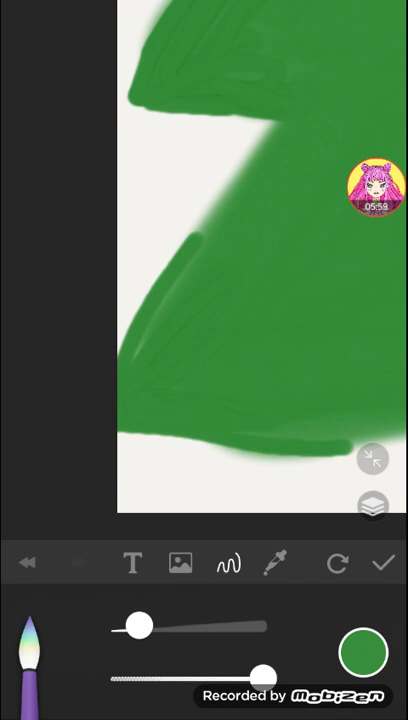
pyautogui.moveTo(195, 235); pyautogui.dragTo(140, 345)
pyautogui.scroll(-3, 250, 250)
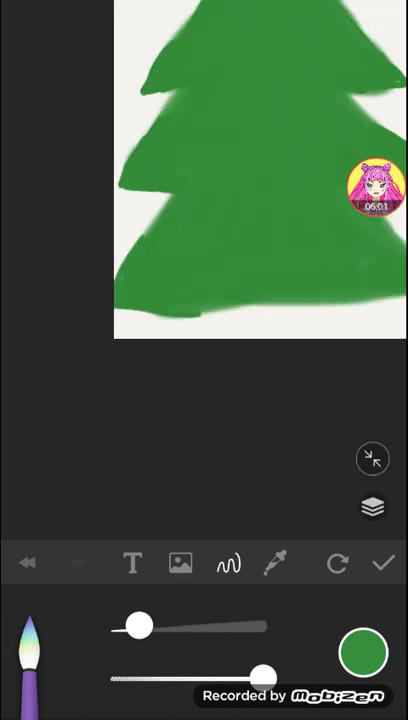
pyautogui.moveTo(300, 200); pyautogui.dragTo(150, 200)
pyautogui.scroll(3, 150, 150)
pyautogui.scroll(2, 150, 150)
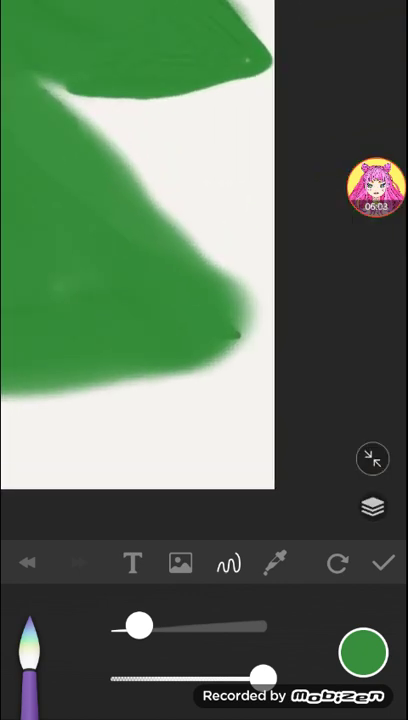
pyautogui.moveTo(140, 180); pyautogui.dragTo(240, 290)
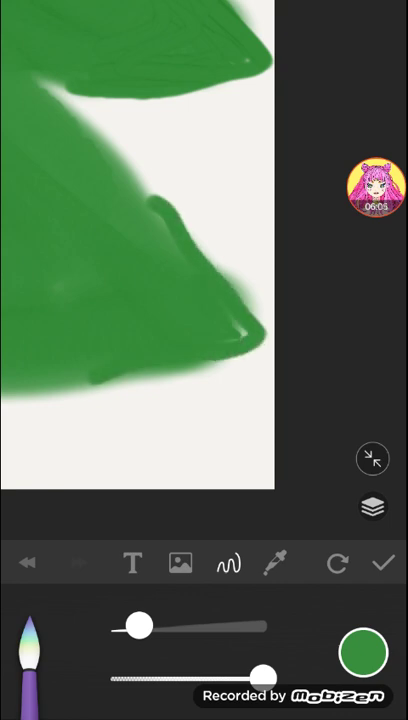
pyautogui.moveTo(155, 205)
pyautogui.mouseDown()
pyautogui.moveTo(95, 140)
pyautogui.moveTo(40, 65)
pyautogui.moveTo(100, 115)
pyautogui.mouseUp()
pyautogui.moveTo(60, 80)
pyautogui.mouseDown()
pyautogui.moveTo(30, 50)
pyautogui.moveTo(70, 85)
pyautogui.mouseUp()
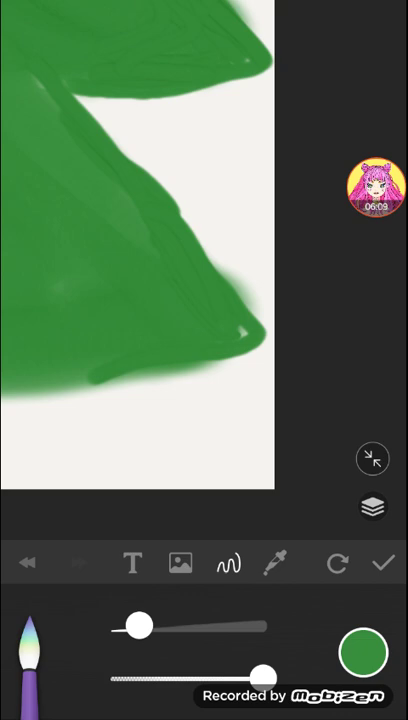
pyautogui.moveTo(95, 375); pyautogui.dragTo(45, 395)
# Step: Zoom around the branch tips, then fit the whole tree to the screen
pyautogui.moveTo(120, 250); pyautogui.dragTo(60, 150)
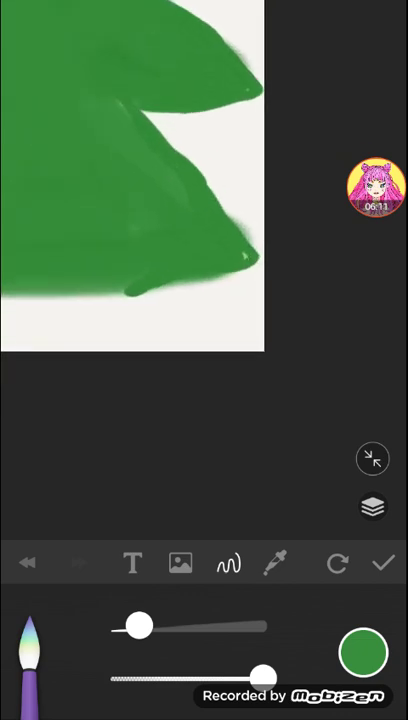
pyautogui.moveTo(100, 150); pyautogui.dragTo(60, 250)
pyautogui.moveTo(100, 200); pyautogui.dragTo(150, 150)
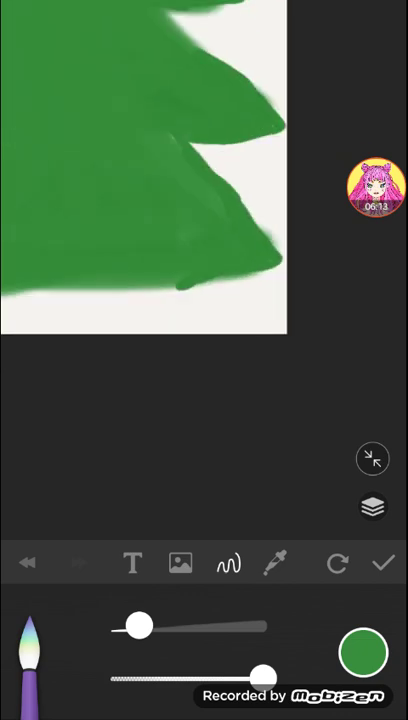
pyautogui.moveTo(120, 150); pyautogui.dragTo(180, 140)
pyautogui.click(372, 458)
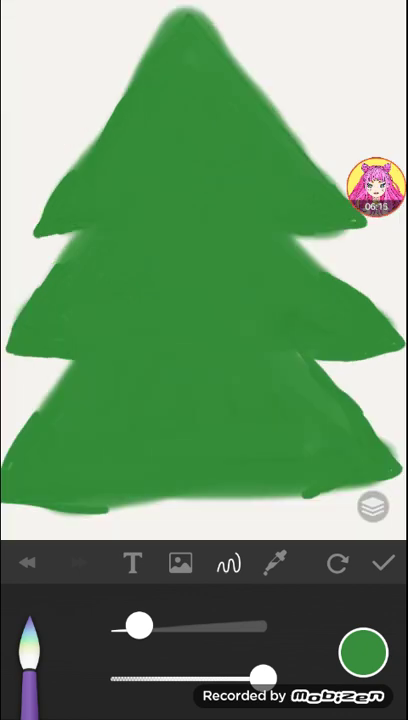
# Step: Smooth the tree's apex, fill the diagonal-edge notch, and refit the tree on screen
pyautogui.moveTo(150, 200); pyautogui.dragTo(150, 350)
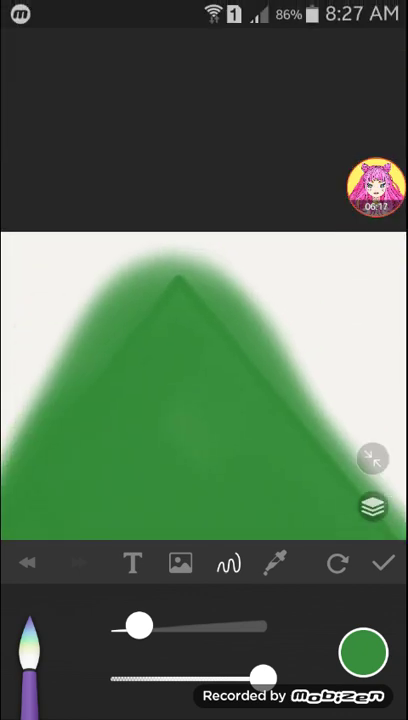
pyautogui.moveTo(110, 260); pyautogui.dragTo(90, 340)
pyautogui.moveTo(100, 300)
pyautogui.mouseDown()
pyautogui.moveTo(165, 255)
pyautogui.moveTo(320, 430)
pyautogui.mouseUp()
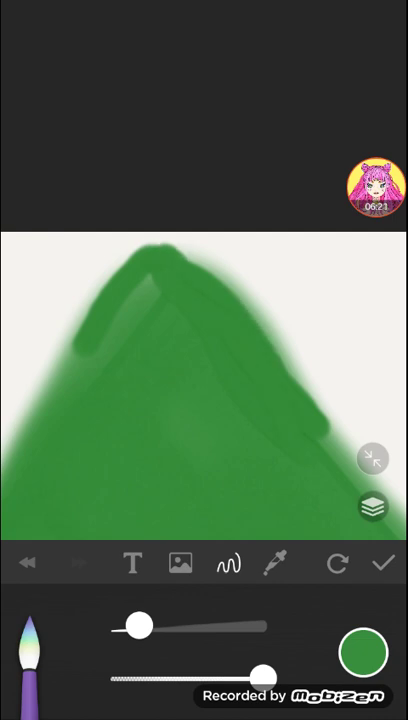
pyautogui.moveTo(150, 350); pyautogui.dragTo(250, 340)
pyautogui.moveTo(240, 270); pyautogui.dragTo(246, 285)
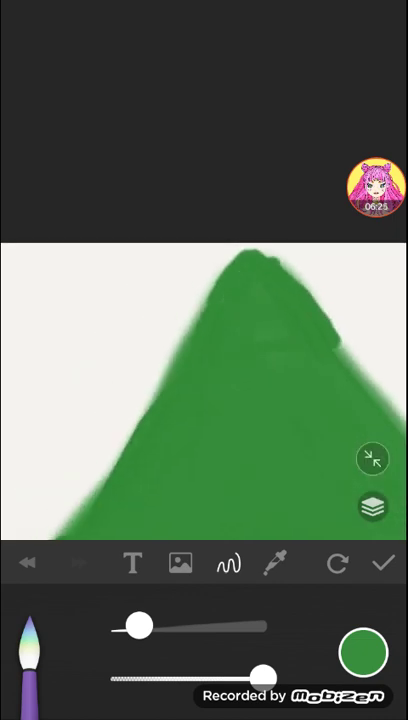
pyautogui.moveTo(250, 400); pyautogui.dragTo(180, 370)
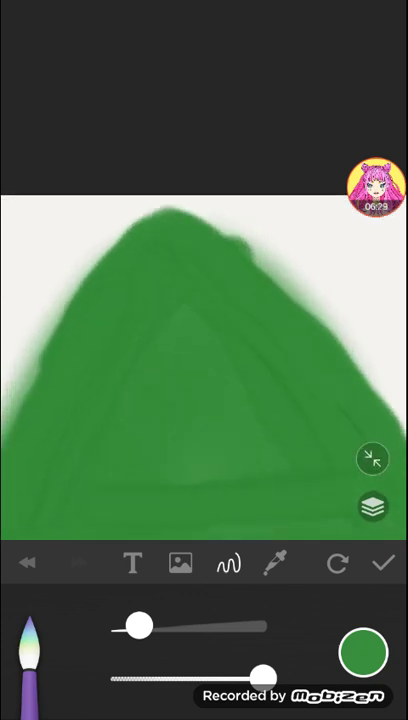
pyautogui.moveTo(200, 350); pyautogui.dragTo(150, 380)
pyautogui.moveTo(200, 380); pyautogui.dragTo(200, 300)
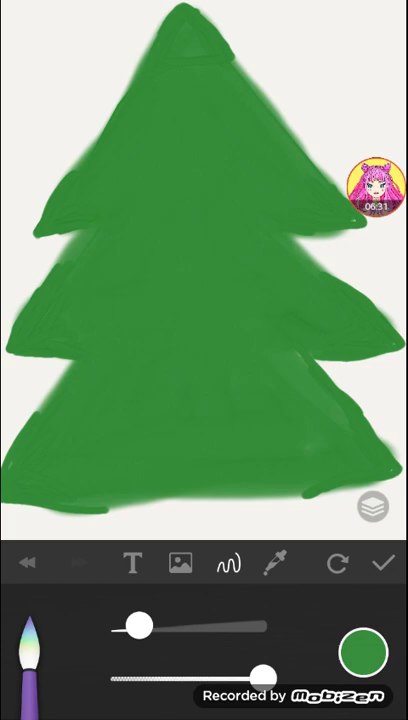
pyautogui.moveTo(150, 150); pyautogui.dragTo(200, 300)
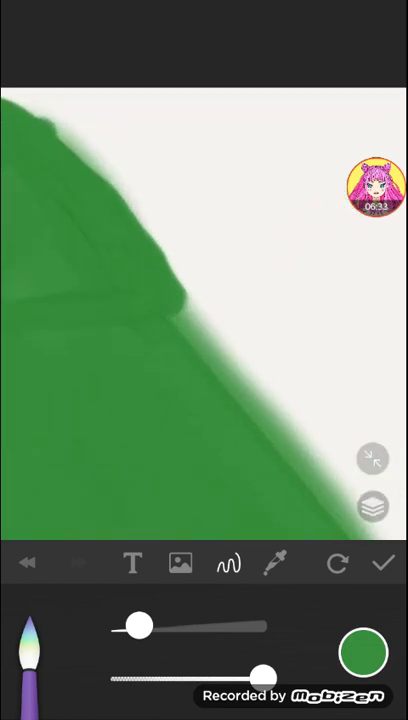
pyautogui.moveTo(110, 185); pyautogui.dragTo(205, 340)
pyautogui.moveTo(150, 200); pyautogui.dragTo(200, 300)
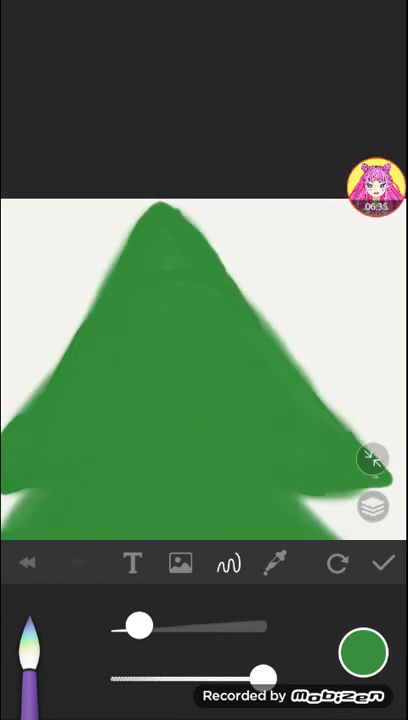
pyautogui.click(372, 459)
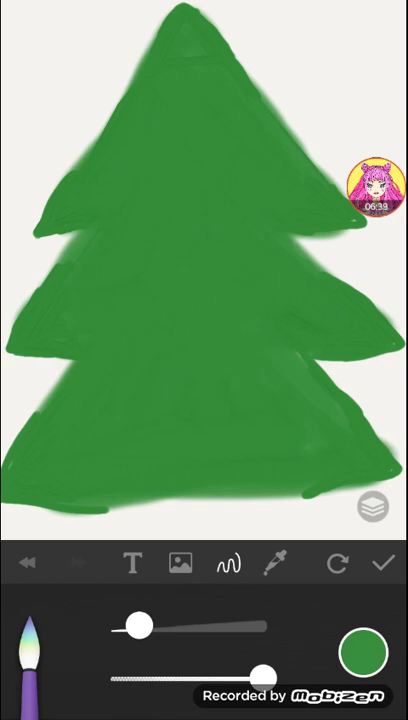
# Step: Pick brown from the colour palette swatches
pyautogui.click(363, 652)
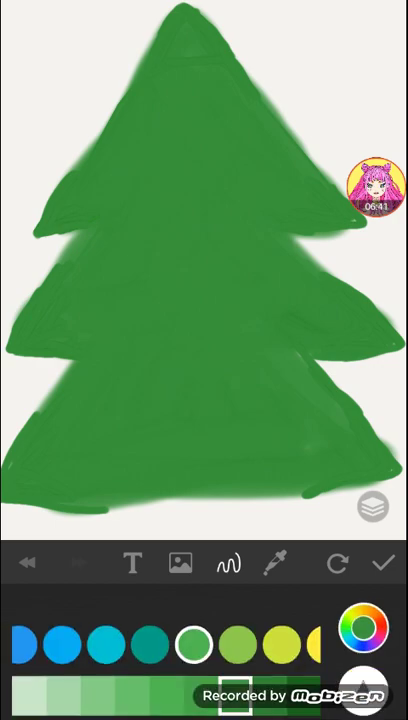
pyautogui.click(363, 652)
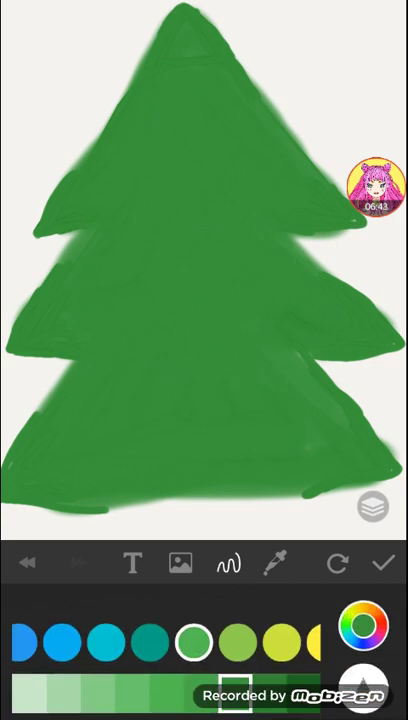
pyautogui.hscroll(4, 160, 637)
pyautogui.click(250, 637)
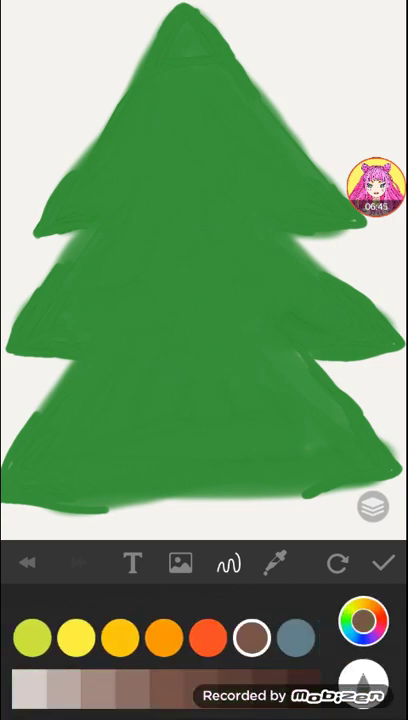
# Step: Test brown with a dot and scribble on the tree, then undo both marks
pyautogui.click(217, 265)
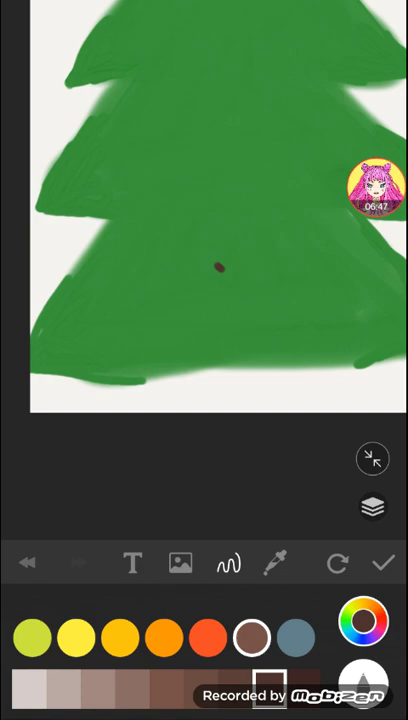
pyautogui.scroll(-5, 200, 250)
pyautogui.moveTo(270, 145); pyautogui.dragTo(250, 210)
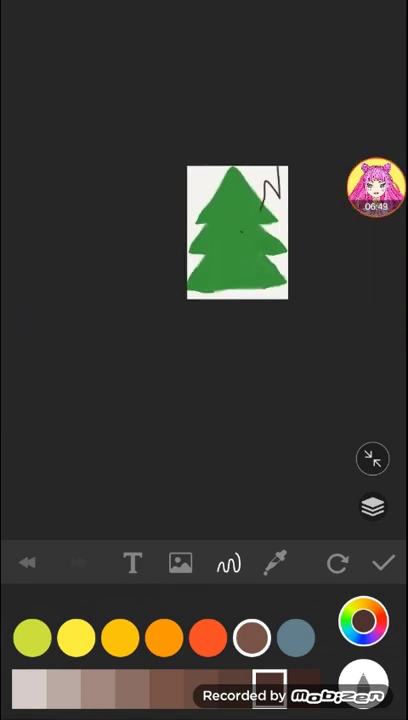
pyautogui.scroll(3, 200, 250)
pyautogui.click(27, 562)
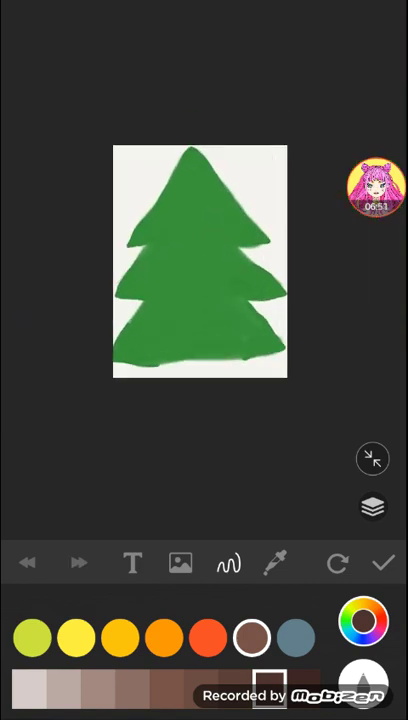
pyautogui.scroll(5, 200, 260)
pyautogui.scroll(3, 200, 250)
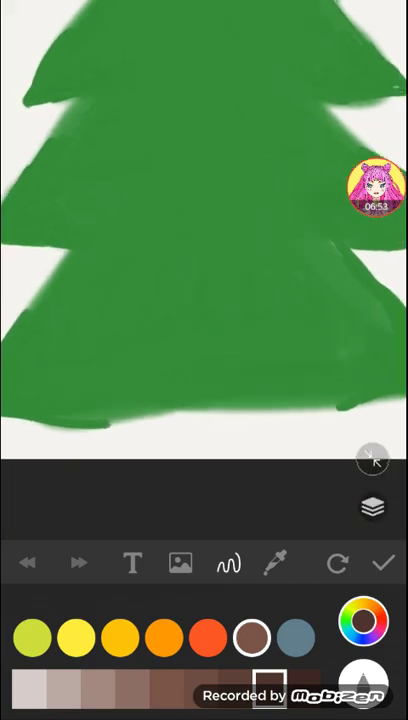
pyautogui.click(372, 458)
# Step: Go to the gallery and continue editing the tree artwork
pyautogui.click(383, 562)
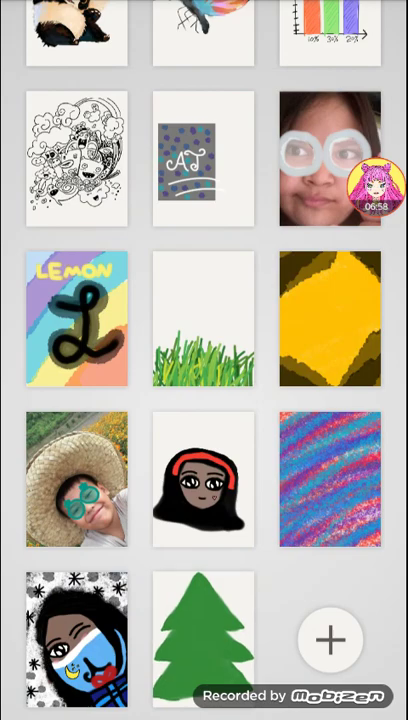
pyautogui.click(201, 619)
pyautogui.click(204, 127)
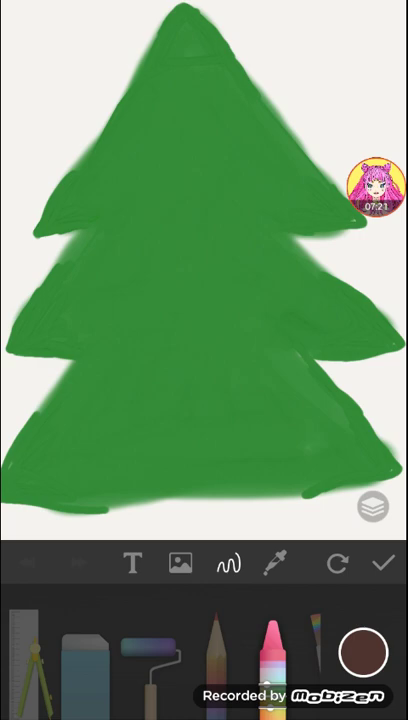
# Step: With the soft watercolour brush, outline the trunk with two sides and a thick top bar
pyautogui.moveTo(300, 650); pyautogui.dragTo(60, 650)
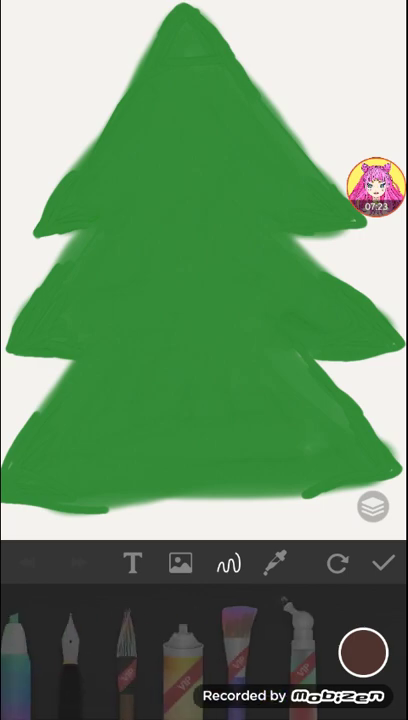
pyautogui.moveTo(300, 650); pyautogui.dragTo(100, 650)
pyautogui.click(83, 645)
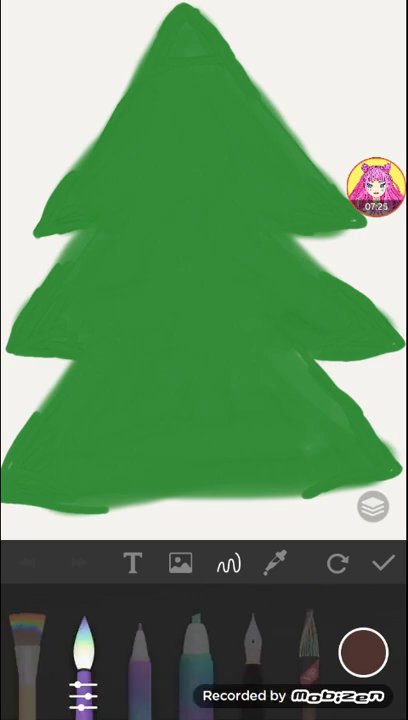
pyautogui.scroll(5, 200, 270)
pyautogui.scroll(3, 200, 200)
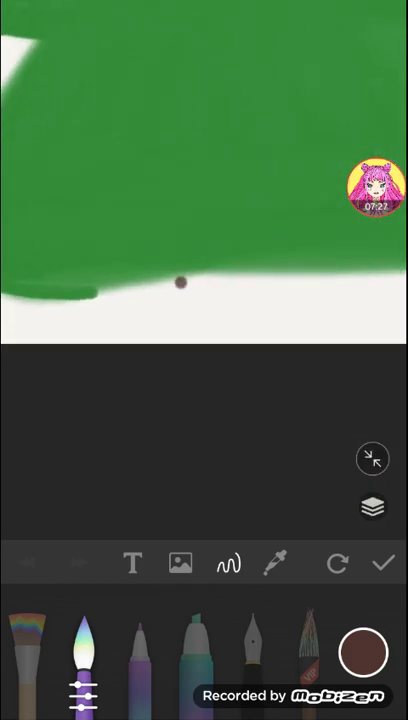
pyautogui.moveTo(178, 285); pyautogui.dragTo(178, 345)
pyautogui.moveTo(250, 150); pyautogui.dragTo(120, 140)
pyautogui.moveTo(235, 278); pyautogui.dragTo(235, 355)
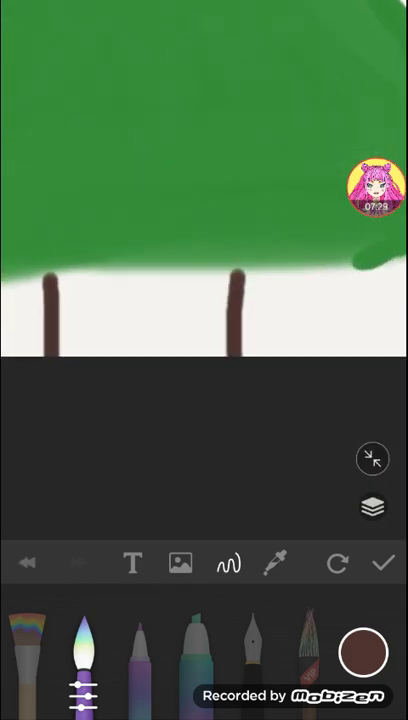
pyautogui.moveTo(50, 260); pyautogui.dragTo(240, 260)
pyautogui.moveTo(200, 272); pyautogui.dragTo(55, 275)
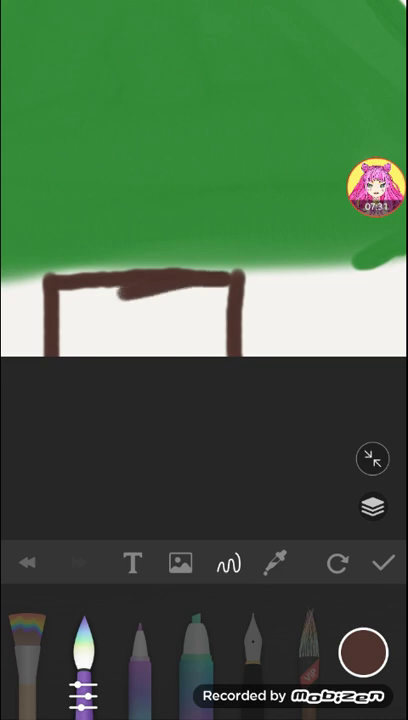
pyautogui.moveTo(120, 262)
pyautogui.mouseDown()
pyautogui.moveTo(225, 262)
pyautogui.moveTo(212, 348)
pyautogui.mouseUp()
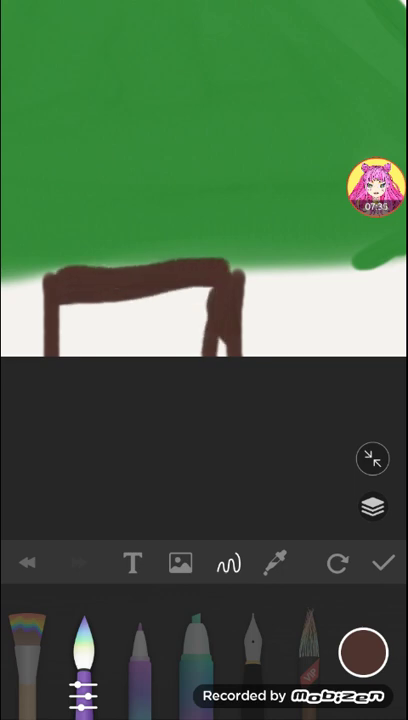
# Step: Fill the trunk outline solidly with brown and touch up its top-right corner
pyautogui.moveTo(215, 275); pyautogui.dragTo(120, 345)
pyautogui.moveTo(200, 285); pyautogui.dragTo(140, 340)
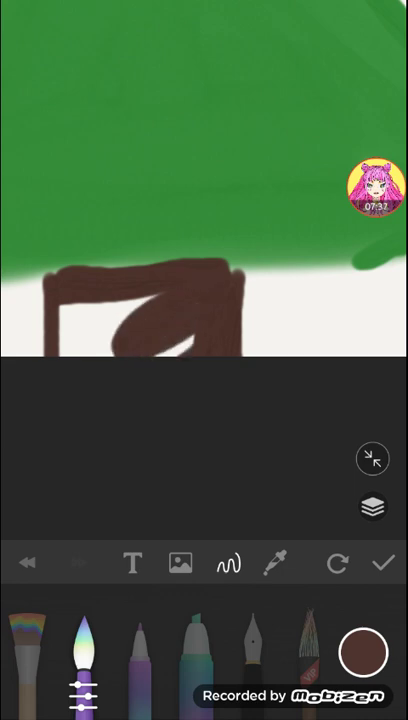
pyautogui.moveTo(180, 300); pyautogui.dragTo(110, 340)
pyautogui.moveTo(140, 290); pyautogui.dragTo(95, 345)
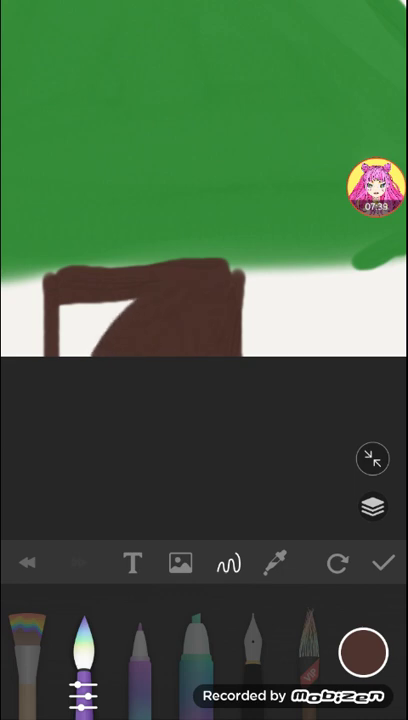
pyautogui.moveTo(120, 285)
pyautogui.mouseDown()
pyautogui.moveTo(90, 345)
pyautogui.moveTo(70, 350)
pyautogui.mouseUp()
pyautogui.moveTo(70, 300); pyautogui.dragTo(60, 350)
pyautogui.moveTo(85, 295); pyautogui.dragTo(100, 330)
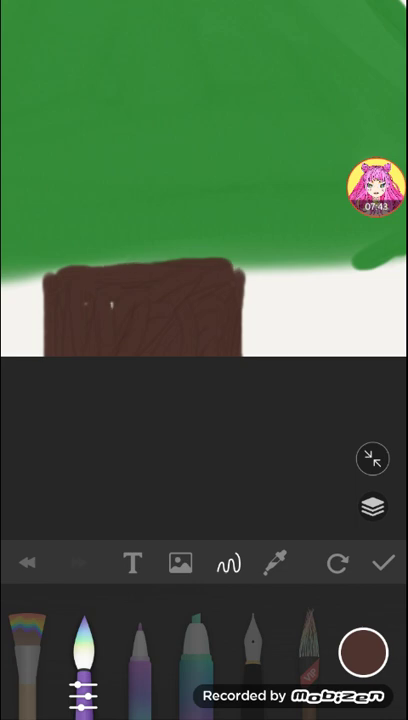
pyautogui.moveTo(210, 262); pyautogui.dragTo(226, 256)
pyautogui.click(372, 459)
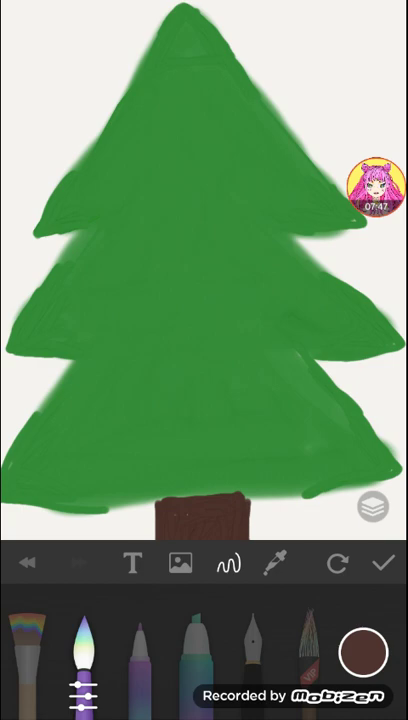
# Step: Switch to the round soft brush and try yellow and teal paint colours
pyautogui.moveTo(100, 650); pyautogui.dragTo(270, 650)
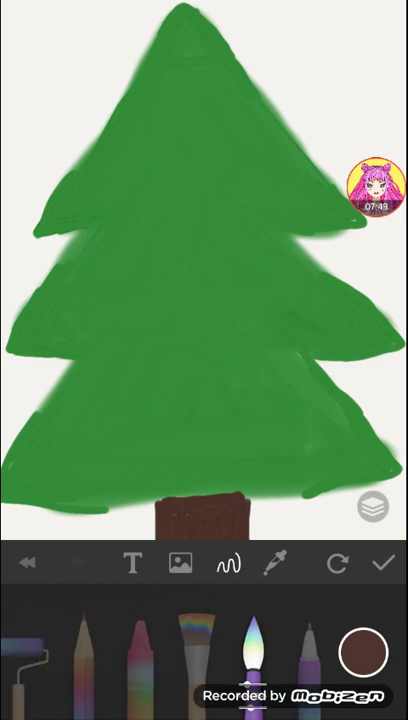
pyautogui.click(254, 652)
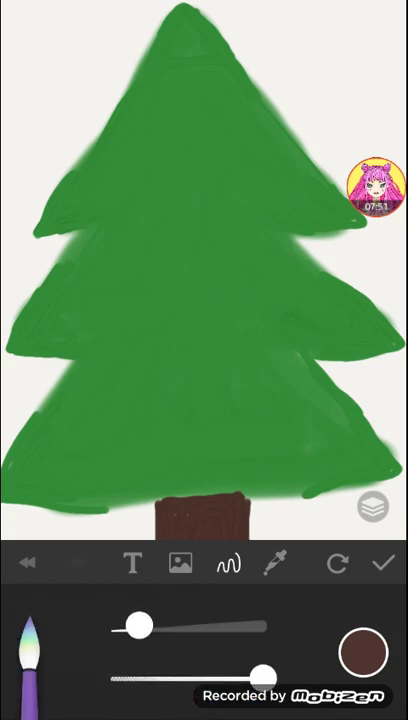
pyautogui.click(363, 652)
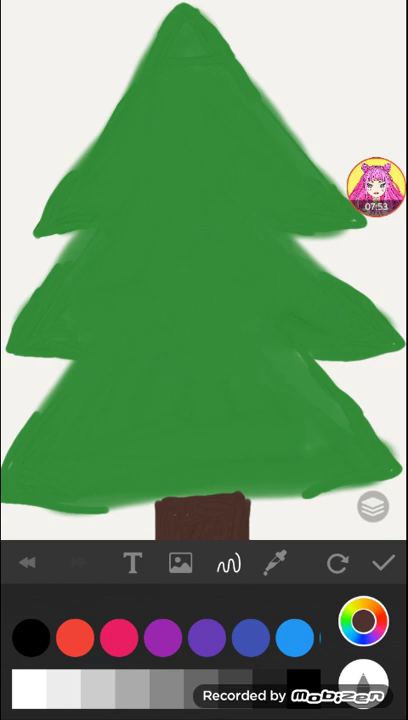
pyautogui.moveTo(290, 636)
pyautogui.mouseDown()
pyautogui.moveTo(40, 636)
pyautogui.moveTo(300, 636)
pyautogui.mouseUp()
pyautogui.click(155, 636)
pyautogui.moveTo(250, 636); pyautogui.dragTo(120, 636)
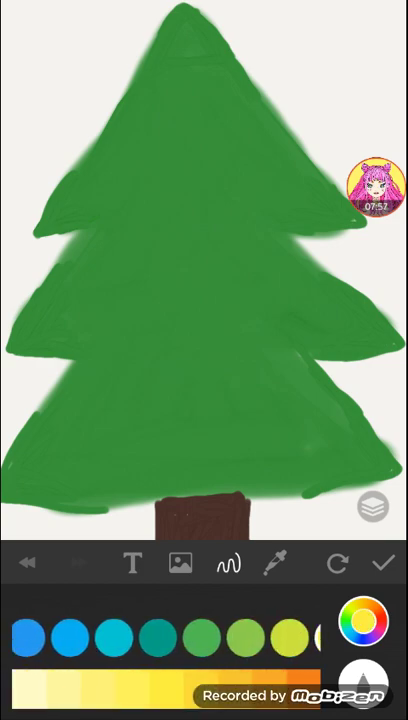
pyautogui.click(112, 636)
pyautogui.click(166, 688)
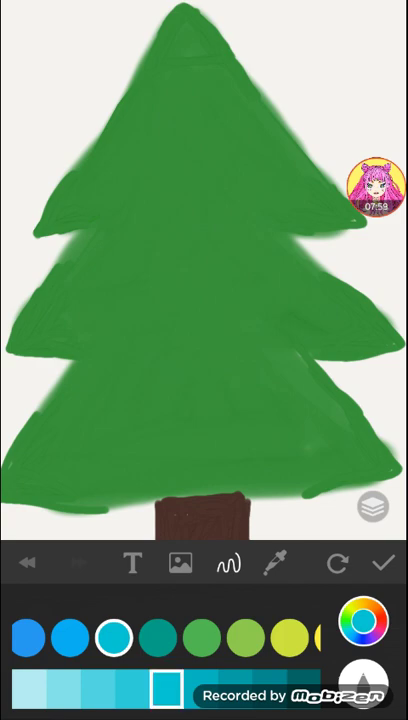
# Step: Undo the old brown trunk and a stray mark, then pick brown again
pyautogui.click(27, 562)
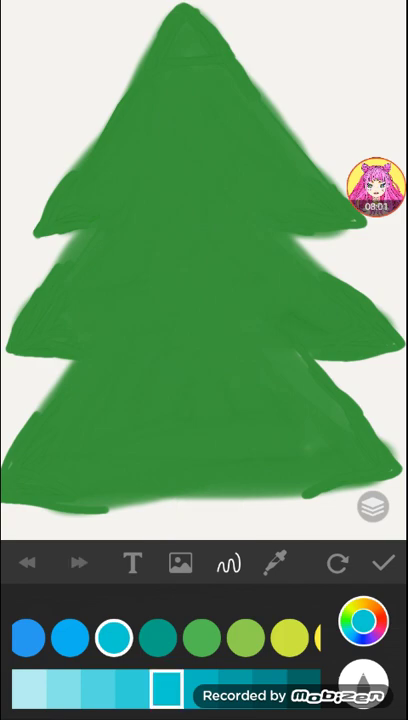
pyautogui.click(45, 316)
pyautogui.click(27, 562)
pyautogui.moveTo(290, 636); pyautogui.dragTo(60, 636)
pyautogui.moveTo(200, 636); pyautogui.dragTo(110, 636)
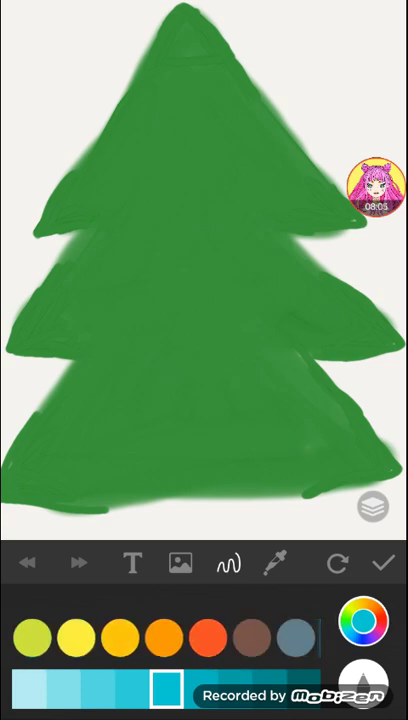
pyautogui.click(251, 636)
# Step: Repaint the trunk as two sides with a solid brown fill, then save and exit
pyautogui.moveTo(162, 492); pyautogui.dragTo(162, 540)
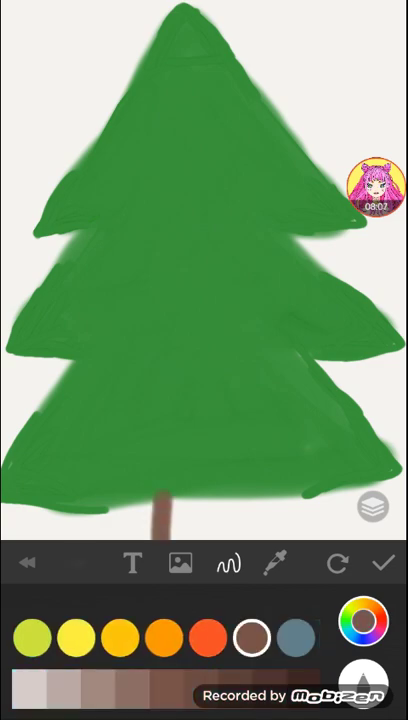
pyautogui.moveTo(253, 492); pyautogui.dragTo(253, 540)
pyautogui.scroll(5, 200, 400)
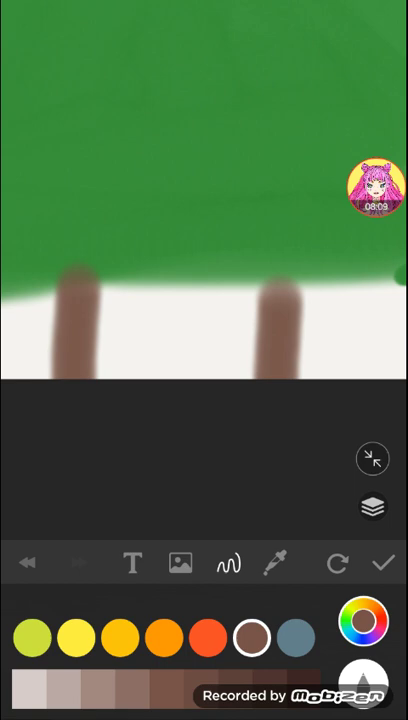
pyautogui.moveTo(80, 285); pyautogui.dragTo(280, 285)
pyautogui.moveTo(90, 310); pyautogui.dragTo(270, 320)
pyautogui.moveTo(90, 340); pyautogui.dragTo(260, 350)
pyautogui.moveTo(90, 365); pyautogui.dragTo(200, 370)
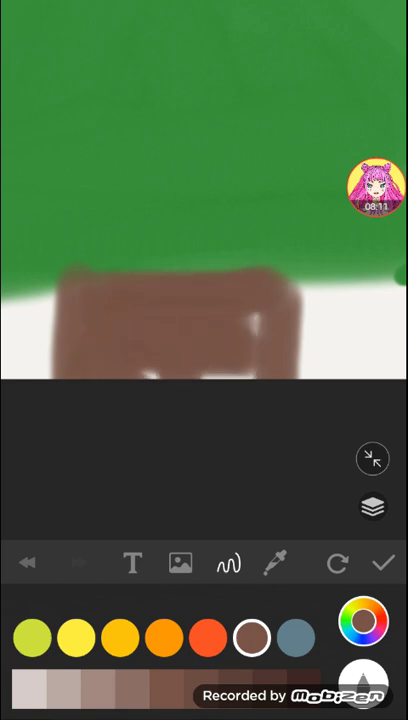
pyautogui.moveTo(250, 325); pyautogui.dragTo(150, 375)
pyautogui.moveTo(200, 372); pyautogui.dragTo(240, 372)
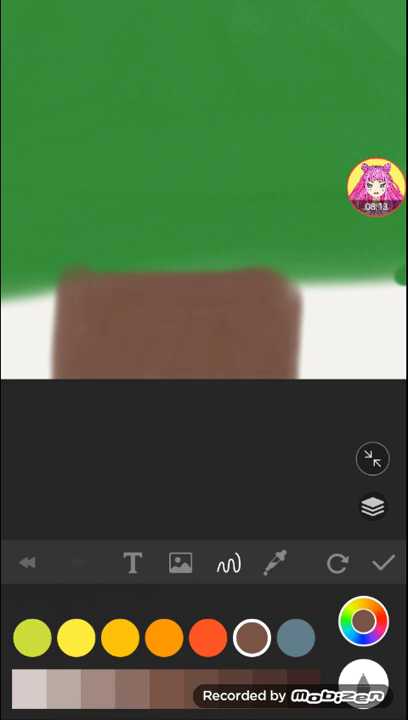
pyautogui.scroll(-5, 200, 200)
pyautogui.click(383, 563)
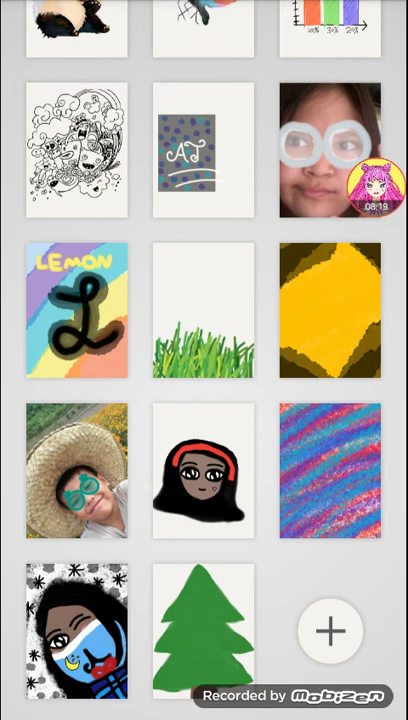
# Step: Reopen the tree drawing from the gallery for editing and scroll the brush settings
pyautogui.click(203, 628)
pyautogui.click(203, 125)
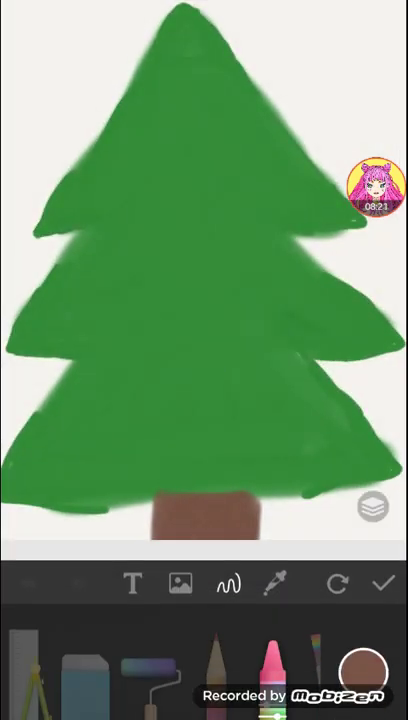
pyautogui.moveTo(300, 660); pyautogui.dragTo(150, 660)
# Step: Select a larger broad flat brush and a purple ornament colour
pyautogui.click(253, 650)
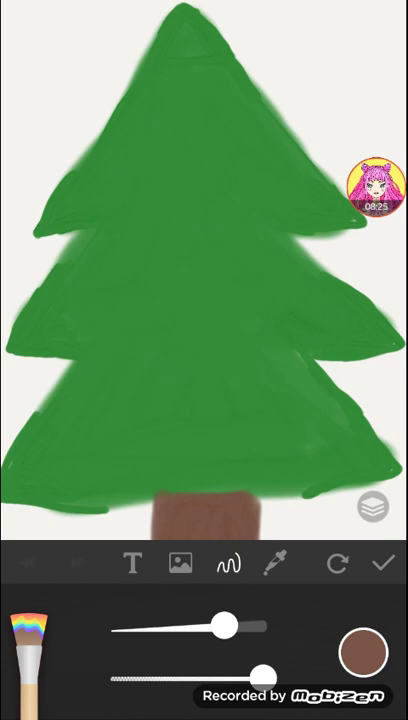
pyautogui.moveTo(224, 628); pyautogui.dragTo(265, 628)
pyautogui.click(364, 650)
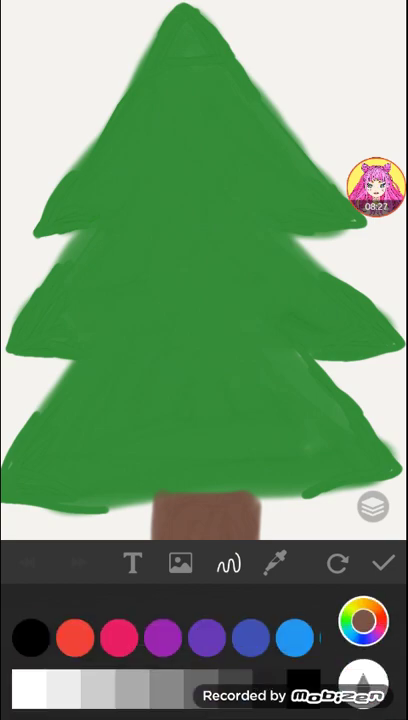
pyautogui.click(251, 637)
pyautogui.click(207, 637)
# Step: Paint ornament dots down the centre, lower tiers and treetop, redoing two misplaced ones
pyautogui.moveTo(150, 178); pyautogui.dragTo(200, 182)
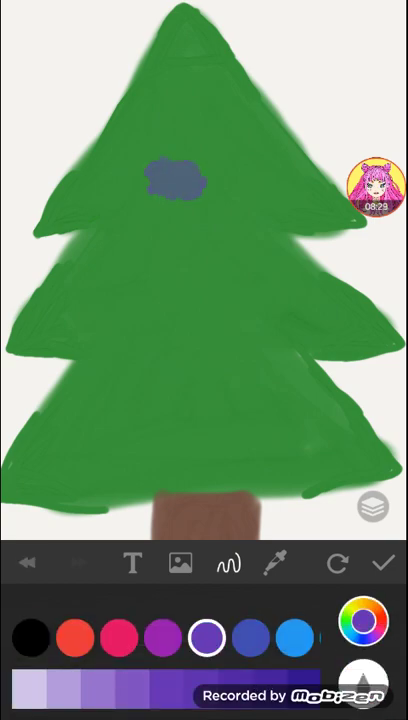
pyautogui.click(27, 562)
pyautogui.moveTo(180, 135); pyautogui.dragTo(218, 142)
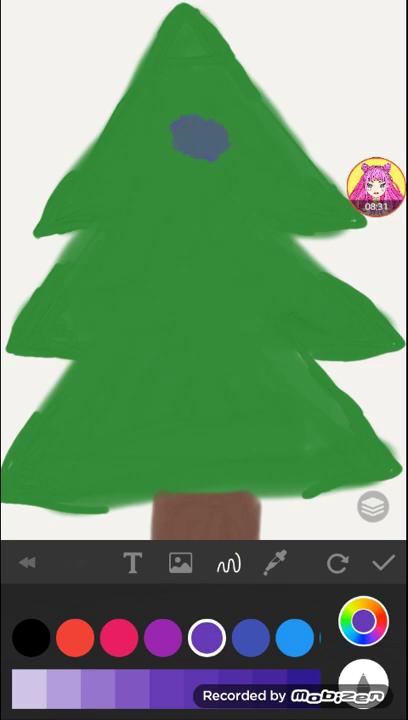
pyautogui.click(27, 562)
pyautogui.moveTo(180, 180); pyautogui.dragTo(200, 185)
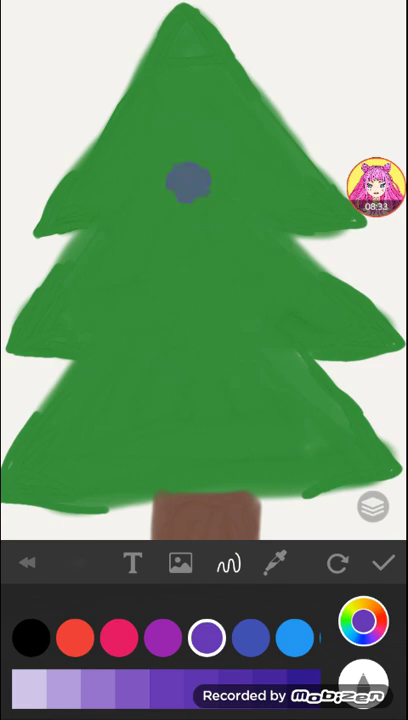
pyautogui.moveTo(190, 278); pyautogui.dragTo(210, 283)
pyautogui.moveTo(85, 392); pyautogui.dragTo(105, 398)
pyautogui.moveTo(265, 417); pyautogui.dragTo(285, 423)
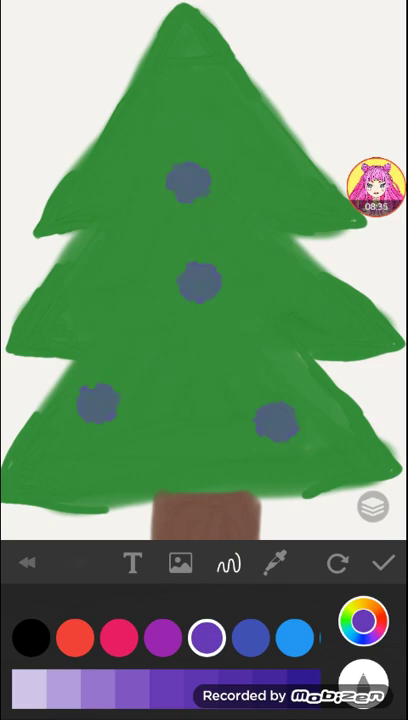
pyautogui.moveTo(85, 302); pyautogui.dragTo(105, 308)
pyautogui.moveTo(295, 302); pyautogui.dragTo(315, 308)
pyautogui.moveTo(175, 72); pyautogui.dragTo(195, 78)
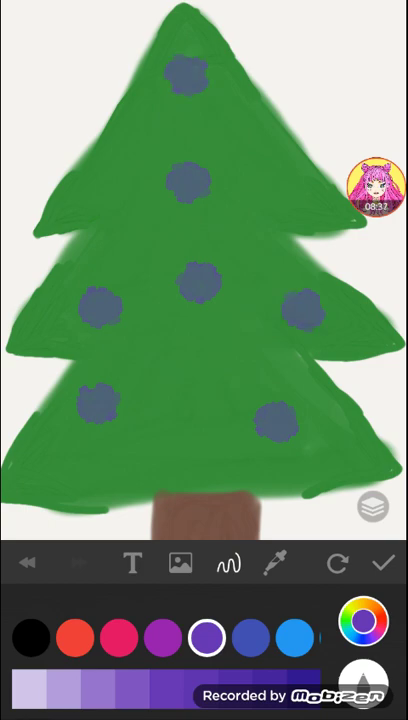
pyautogui.moveTo(270, 180); pyautogui.dragTo(290, 186)
pyautogui.moveTo(80, 188); pyautogui.dragTo(100, 194)
# Step: Add blue ornament dots on the middle and lower tiers and bottom-left
pyautogui.click(251, 637)
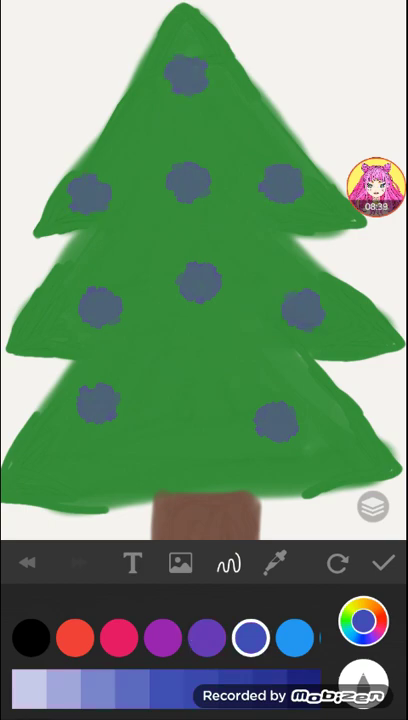
pyautogui.moveTo(125, 232); pyautogui.dragTo(145, 238)
pyautogui.moveTo(230, 240); pyautogui.dragTo(250, 246)
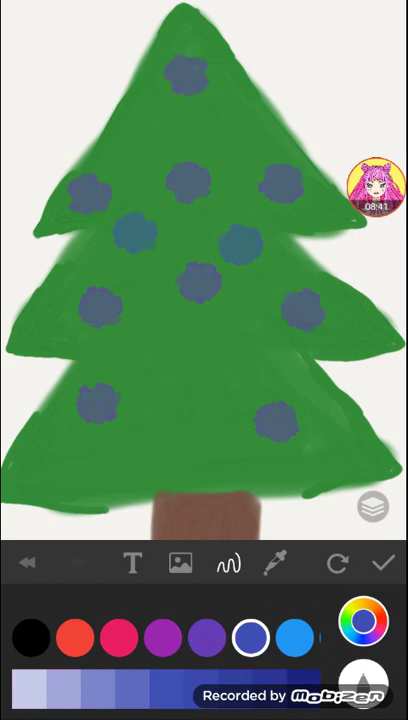
pyautogui.moveTo(195, 360); pyautogui.dragTo(215, 366)
pyautogui.moveTo(75, 470); pyautogui.dragTo(98, 480)
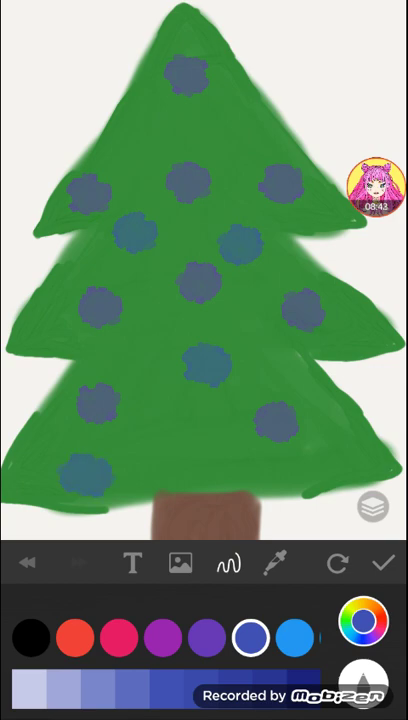
# Step: Scatter purple ornament dots across the top, middle and lower tiers
pyautogui.click(163, 637)
pyautogui.moveTo(172, 450); pyautogui.dragTo(192, 460)
pyautogui.moveTo(273, 368); pyautogui.dragTo(293, 376)
pyautogui.moveTo(120, 134); pyautogui.dragTo(140, 142)
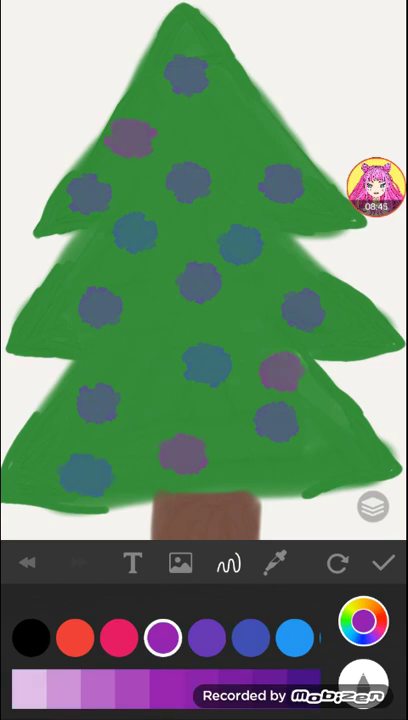
pyautogui.moveTo(233, 130); pyautogui.dragTo(253, 138)
pyautogui.moveTo(338, 428); pyautogui.dragTo(358, 436)
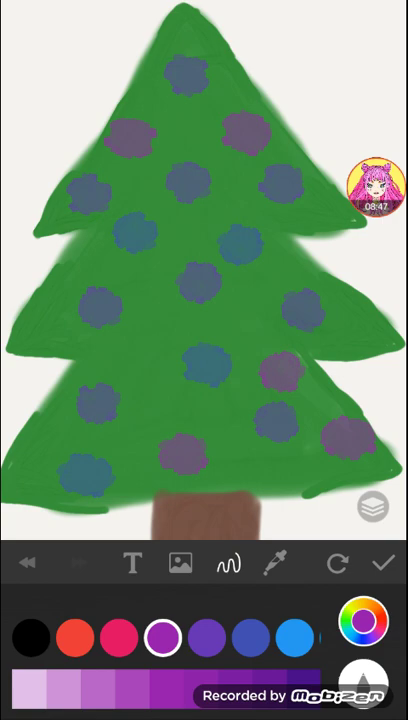
pyautogui.moveTo(128, 334); pyautogui.dragTo(148, 342)
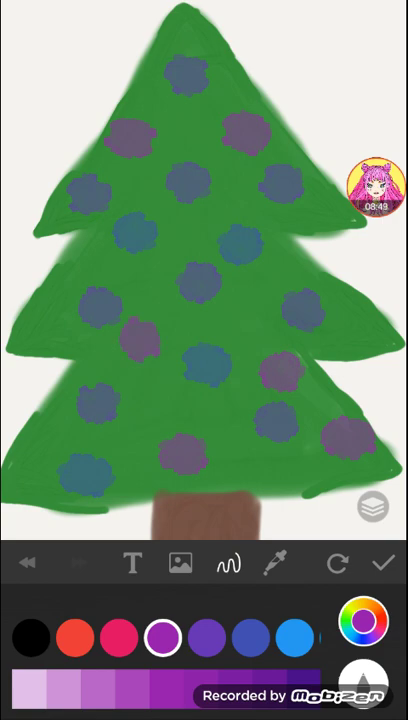
pyautogui.moveTo(250, 636)
pyautogui.mouseDown()
pyautogui.moveTo(120, 636)
pyautogui.moveTo(250, 636)
pyautogui.mouseUp()
pyautogui.click(119, 636)
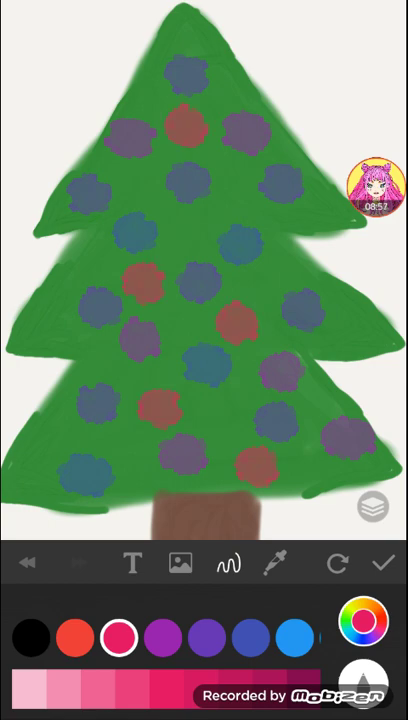
pyautogui.moveTo(290, 636); pyautogui.dragTo(120, 636)
pyautogui.moveTo(200, 636); pyautogui.dragTo(150, 636)
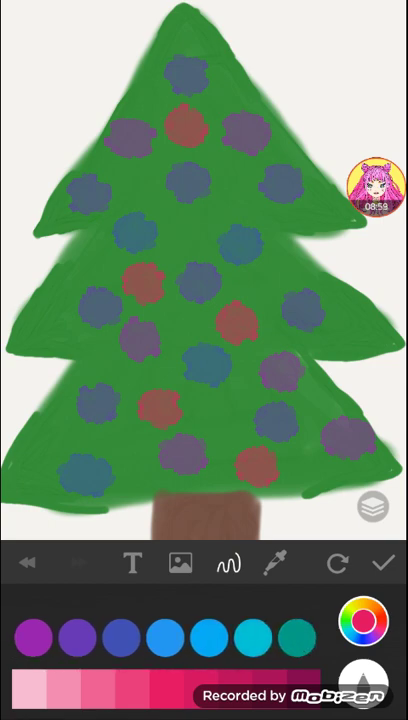
# Step: Paint cyan dots on both middle-tier edges, the lower left and bottom centre
pyautogui.click(252, 636)
pyautogui.moveTo(345, 310); pyautogui.dragTo(365, 330)
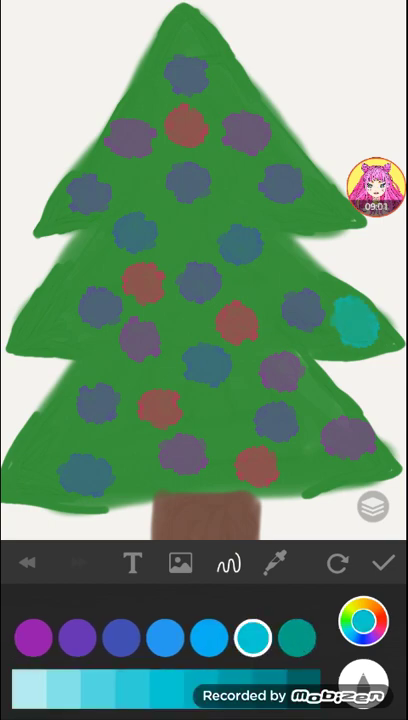
pyautogui.moveTo(35, 312); pyautogui.dragTo(55, 332)
pyautogui.moveTo(28, 460); pyautogui.dragTo(50, 482)
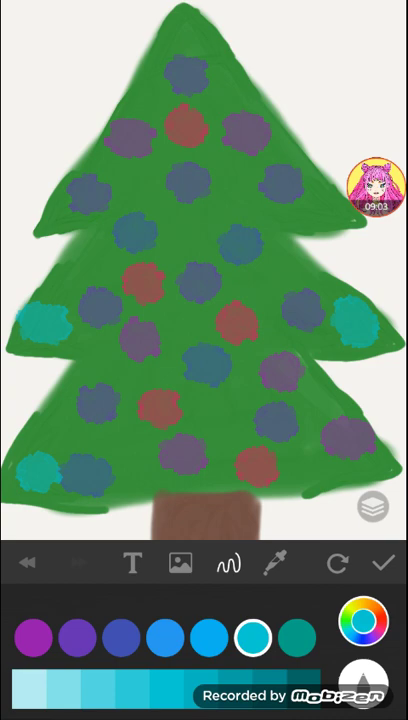
pyautogui.moveTo(210, 405); pyautogui.dragTo(232, 428)
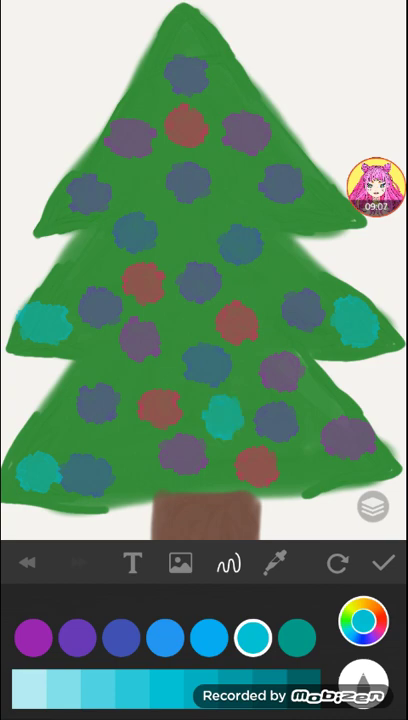
pyautogui.scroll(10, 200, 200)
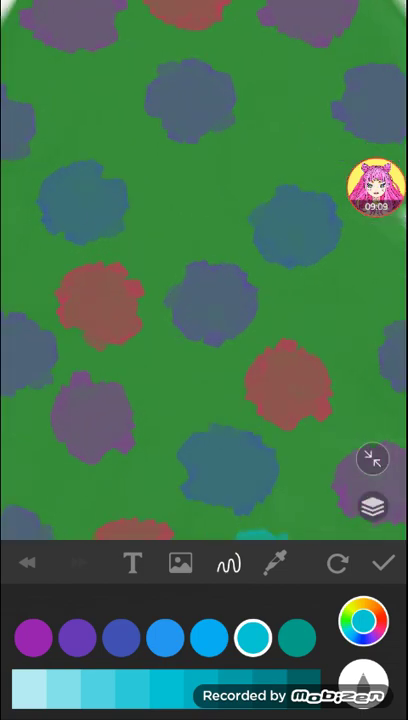
pyautogui.scroll(5, 200, 200)
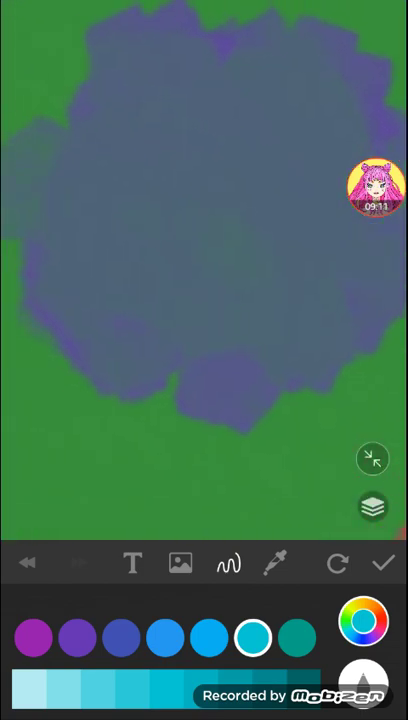
# Step: Choose the fine pen brush and make it much thinner
pyautogui.click(363, 623)
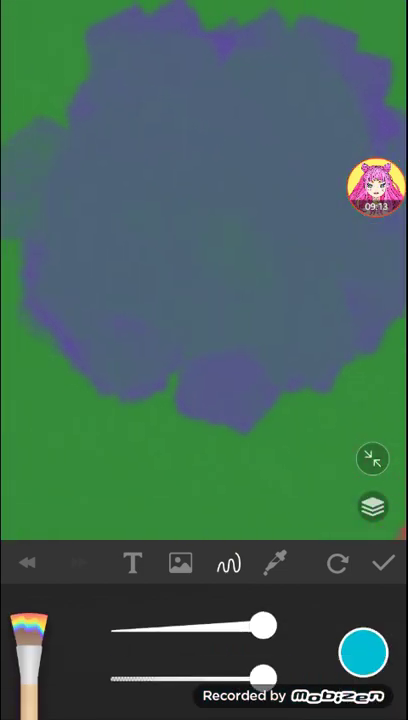
pyautogui.moveTo(250, 655); pyautogui.dragTo(100, 655)
pyautogui.moveTo(250, 655); pyautogui.dragTo(150, 655)
pyautogui.click(270, 650)
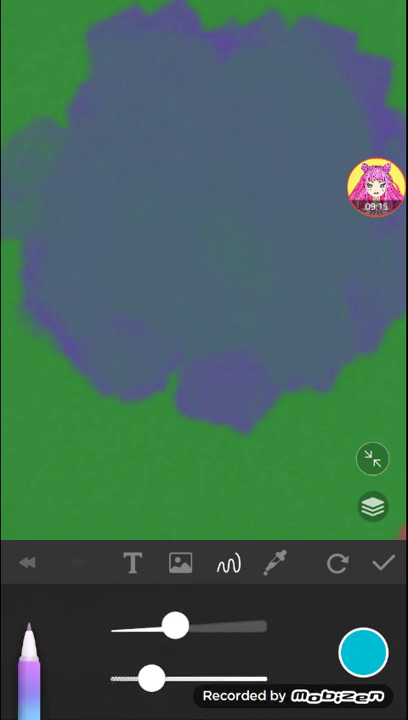
pyautogui.moveTo(170, 627); pyautogui.dragTo(130, 627)
# Step: Set the drawing colour to pure black from the grey shades
pyautogui.click(363, 650)
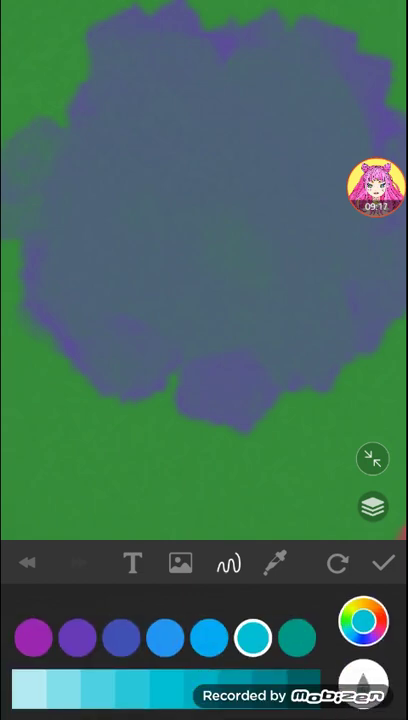
pyautogui.moveTo(100, 637); pyautogui.dragTo(250, 637)
pyautogui.click(31, 637)
pyautogui.click(303, 688)
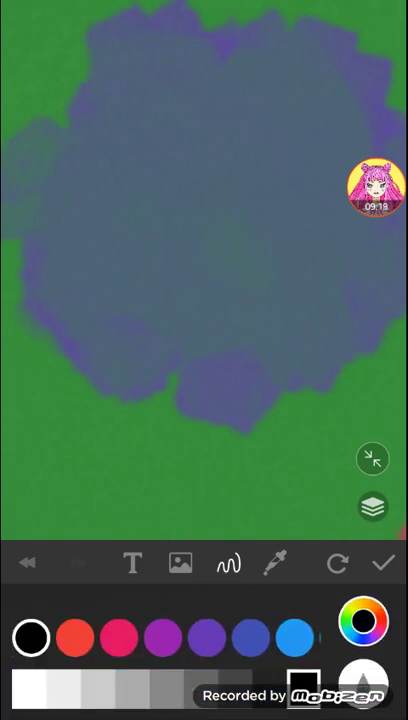
# Step: Try letter strokes on an ornament, undo the unwanted ones, and thicken the pen slightly
pyautogui.moveTo(220, 177)
pyautogui.mouseDown()
pyautogui.moveTo(165, 286)
pyautogui.moveTo(249, 297)
pyautogui.mouseUp()
pyautogui.click(27, 562)
pyautogui.click(27, 562)
pyautogui.moveTo(200, 250); pyautogui.dragTo(200, 320)
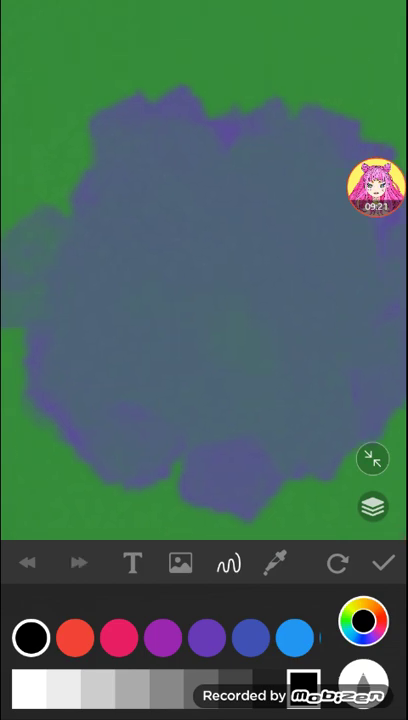
pyautogui.moveTo(240, 240)
pyautogui.mouseDown()
pyautogui.moveTo(165, 365)
pyautogui.moveTo(295, 335)
pyautogui.mouseUp()
pyautogui.click(27, 562)
pyautogui.click(363, 625)
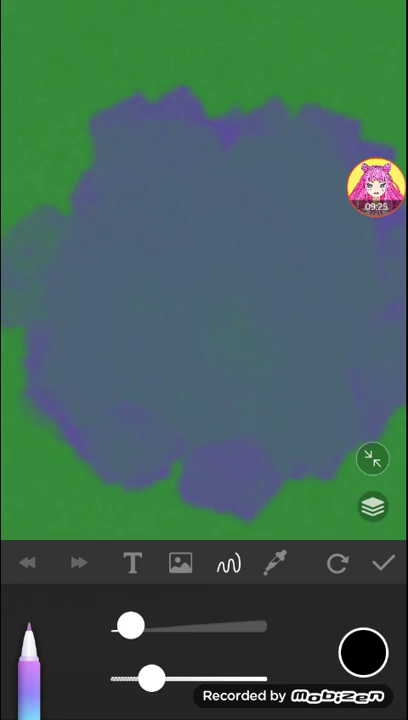
pyautogui.moveTo(130, 626); pyautogui.dragTo(160, 626)
# Step: Letter ornaments in black with A, B on red, C on red, and D on blue
pyautogui.moveTo(203, 242); pyautogui.dragTo(148, 348)
pyautogui.moveTo(210, 205); pyautogui.dragTo(295, 390)
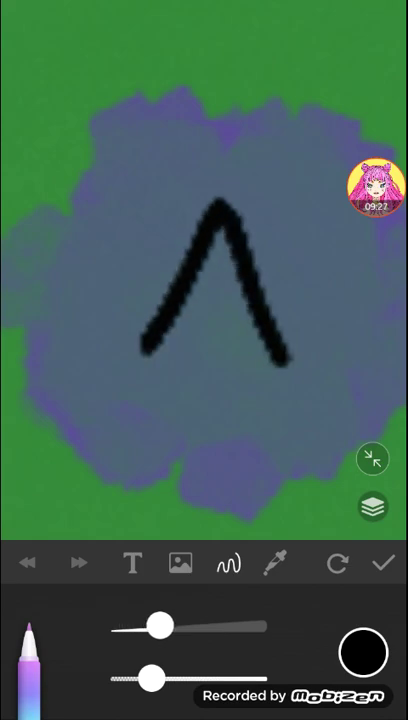
pyautogui.moveTo(170, 305); pyautogui.dragTo(250, 305)
pyautogui.scroll(-5, 204, 270)
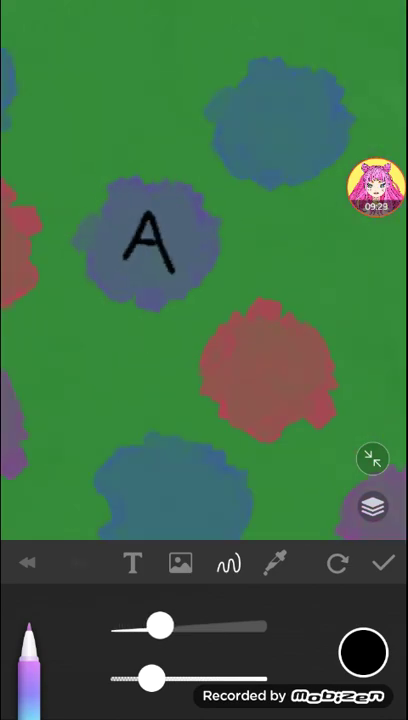
pyautogui.scroll(-5, 204, 270)
pyautogui.scroll(5, 204, 270)
pyautogui.scroll(5, 204, 270)
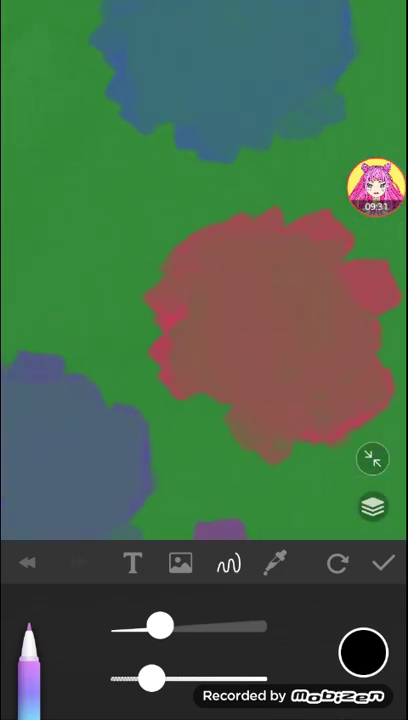
pyautogui.moveTo(232, 285)
pyautogui.mouseDown()
pyautogui.moveTo(240, 395)
pyautogui.moveTo(240, 340)
pyautogui.moveTo(240, 395)
pyautogui.mouseUp()
pyautogui.scroll(-5, 204, 270)
pyautogui.scroll(-5, 204, 270)
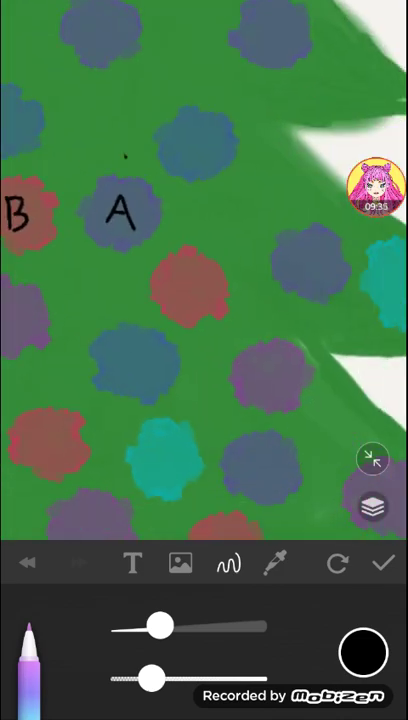
pyautogui.scroll(5, 204, 270)
pyautogui.scroll(5, 204, 270)
pyautogui.moveTo(185, 160); pyautogui.dragTo(200, 270)
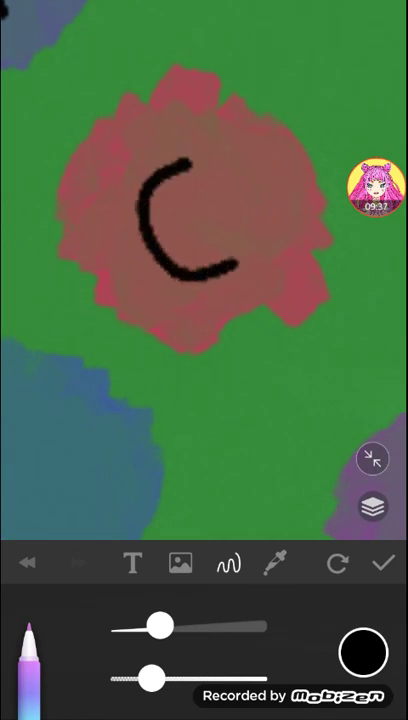
pyautogui.scroll(-5, 204, 270)
pyautogui.scroll(3, 204, 270)
pyautogui.moveTo(196, 175); pyautogui.dragTo(196, 250)
pyautogui.moveTo(190, 200); pyautogui.dragTo(200, 275)
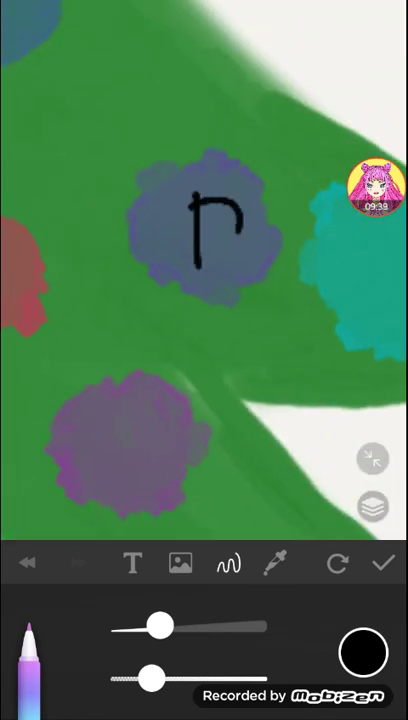
pyautogui.scroll(3, 204, 270)
# Step: Write E on the teal ornament, F on purple, and g on blue
pyautogui.moveTo(268, 237)
pyautogui.mouseDown()
pyautogui.moveTo(264, 308)
pyautogui.moveTo(300, 232)
pyautogui.mouseUp()
pyautogui.moveTo(266, 272); pyautogui.dragTo(305, 268)
pyautogui.moveTo(264, 308); pyautogui.dragTo(312, 296)
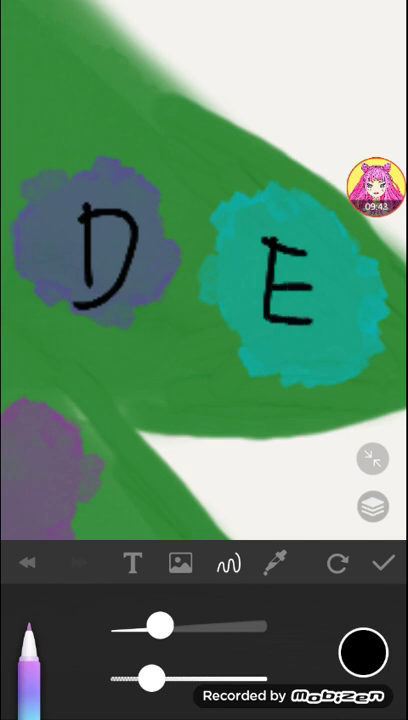
pyautogui.scroll(-3, 150, 300)
pyautogui.scroll(5, 150, 350)
pyautogui.moveTo(128, 292)
pyautogui.mouseDown()
pyautogui.moveTo(126, 424)
pyautogui.moveTo(195, 296)
pyautogui.mouseUp()
pyautogui.moveTo(130, 348); pyautogui.dragTo(198, 346)
pyautogui.scroll(-3, 200, 300)
pyautogui.scroll(2, 200, 300)
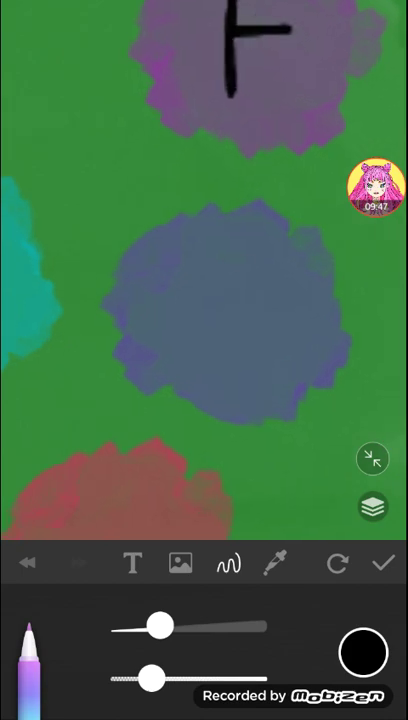
pyautogui.moveTo(225, 240)
pyautogui.mouseDown()
pyautogui.moveTo(180, 280)
pyautogui.moveTo(240, 260)
pyautogui.moveTo(190, 370)
pyautogui.mouseUp()
pyautogui.scroll(-3, 200, 300)
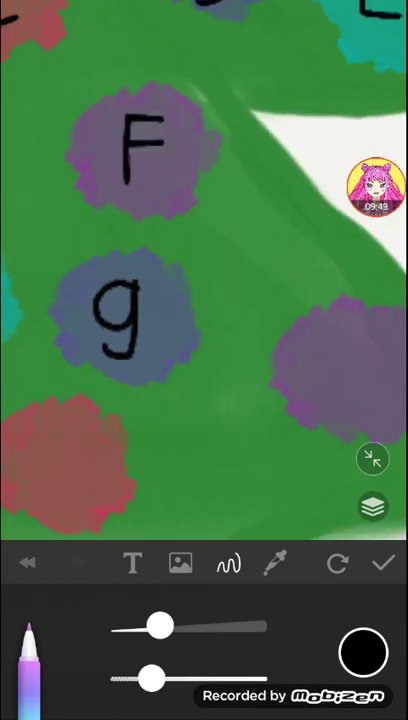
pyautogui.scroll(5, 150, 300)
# Step: Write H on the purple ornament, a T turned I on red, and start J on cyan
pyautogui.moveTo(112, 285); pyautogui.dragTo(118, 380)
pyautogui.moveTo(178, 272); pyautogui.dragTo(182, 370)
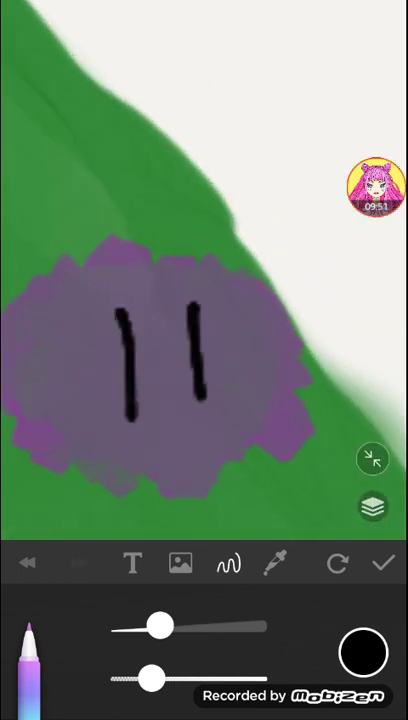
pyautogui.moveTo(122, 320); pyautogui.dragTo(185, 312)
pyautogui.scroll(-4, 200, 300)
pyautogui.scroll(-3, 200, 300)
pyautogui.scroll(5, 100, 350)
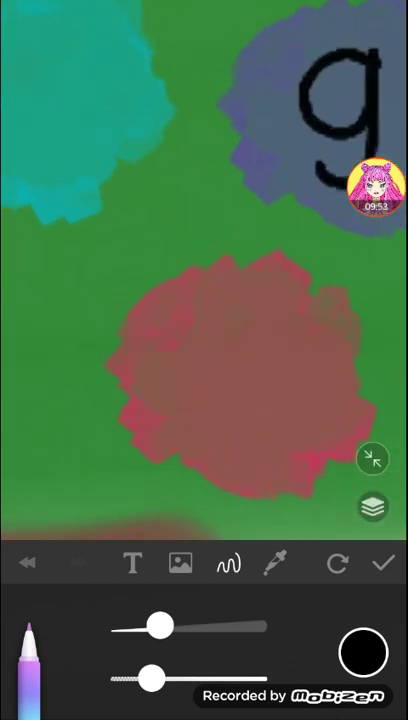
pyautogui.moveTo(235, 300); pyautogui.dragTo(235, 415)
pyautogui.moveTo(200, 300); pyautogui.dragTo(275, 302)
pyautogui.moveTo(205, 420)
pyautogui.mouseDown()
pyautogui.moveTo(265, 418)
pyautogui.moveTo(150, 100)
pyautogui.mouseUp()
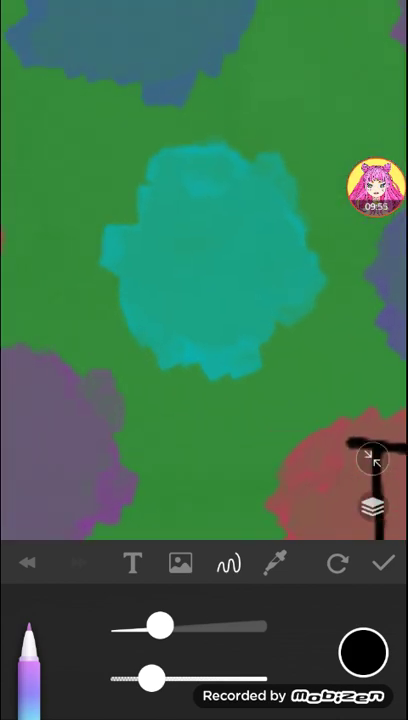
pyautogui.moveTo(180, 225); pyautogui.dragTo(255, 223)
# Step: Finish the J, then draw K, L and M on the cyan, purple and blue ornaments
pyautogui.moveTo(222, 228); pyautogui.dragTo(195, 318)
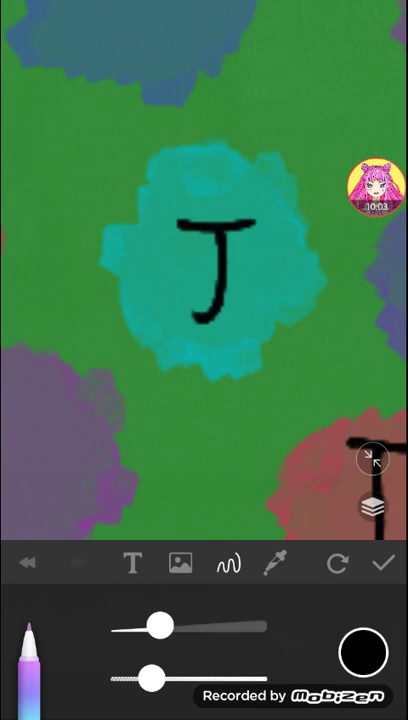
pyautogui.scroll(-3, 204, 270)
pyautogui.scroll(2, 204, 270)
pyautogui.moveTo(133, 366); pyautogui.dragTo(128, 480)
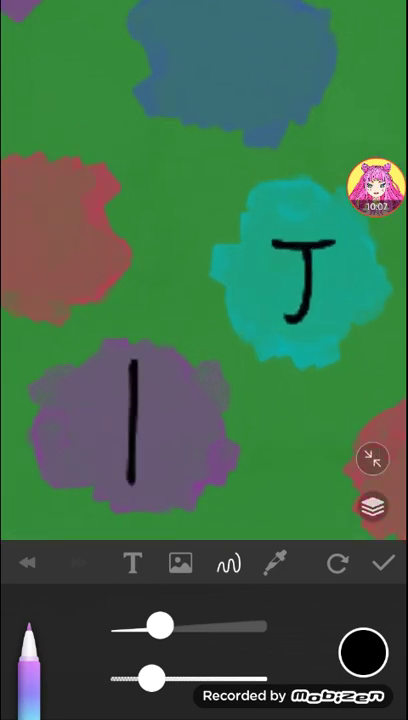
pyautogui.moveTo(175, 360)
pyautogui.mouseDown()
pyautogui.moveTo(135, 420)
pyautogui.moveTo(190, 470)
pyautogui.mouseUp()
pyautogui.moveTo(204, 200); pyautogui.dragTo(204, 380)
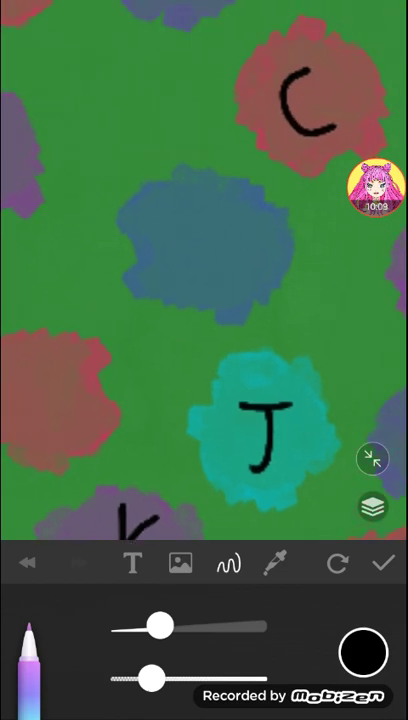
pyautogui.moveTo(200, 185)
pyautogui.mouseDown()
pyautogui.moveTo(200, 265)
pyautogui.moveTo(225, 270)
pyautogui.moveTo(240, 370)
pyautogui.mouseUp()
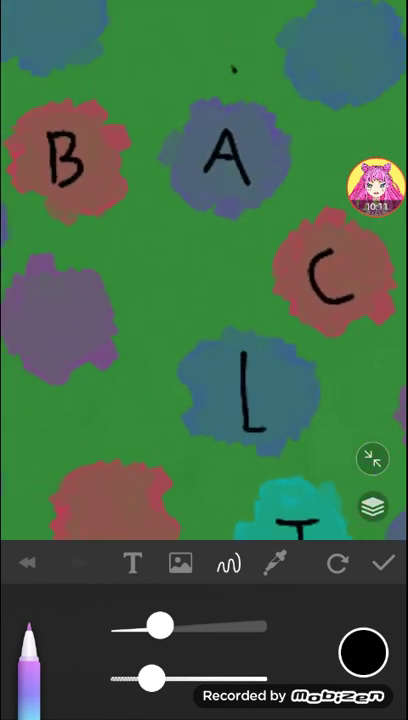
pyautogui.scroll(3, 204, 270)
pyautogui.moveTo(160, 270); pyautogui.dragTo(140, 345)
pyautogui.moveTo(175, 260)
pyautogui.mouseDown()
pyautogui.moveTo(205, 340)
pyautogui.moveTo(215, 280)
pyautogui.mouseUp()
pyautogui.moveTo(215, 280); pyautogui.dragTo(225, 340)
pyautogui.scroll(-3, 204, 300)
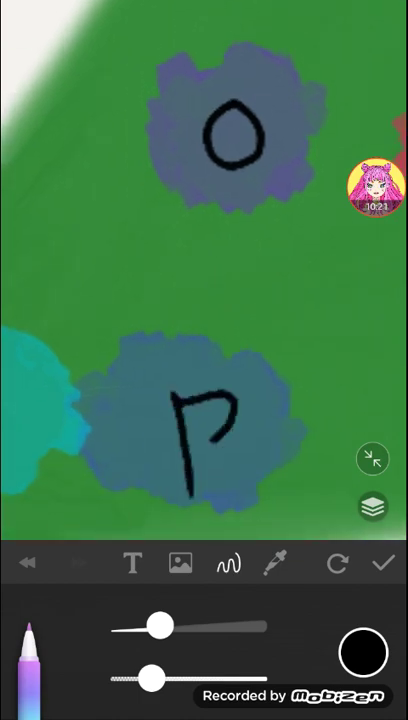
pyautogui.scroll(-2, 204, 300)
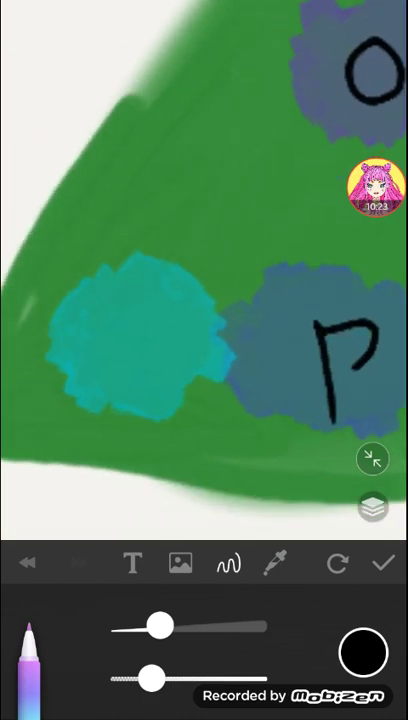
# Step: Letter the teal and blue ornaments with Q, S and another letter, then T
pyautogui.moveTo(115, 290)
pyautogui.mouseDown()
pyautogui.moveTo(120, 345)
pyautogui.moveTo(150, 355)
pyautogui.mouseUp()
pyautogui.scroll(-3, 204, 300)
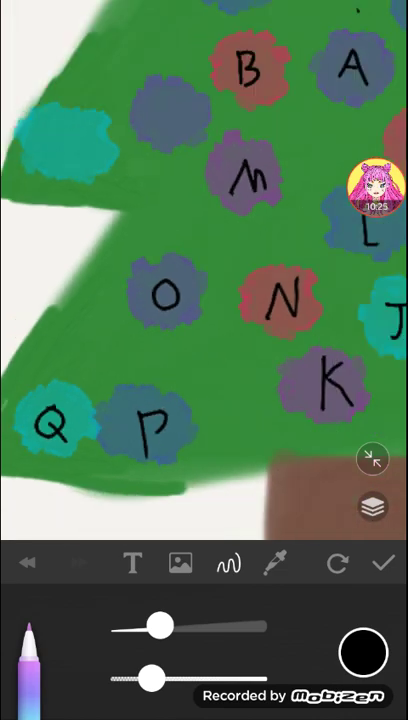
pyautogui.scroll(-2, 204, 270)
pyautogui.scroll(5, 150, 150)
pyautogui.moveTo(180, 320)
pyautogui.mouseDown()
pyautogui.moveTo(180, 385)
pyautogui.moveTo(180, 355)
pyautogui.moveTo(215, 395)
pyautogui.mouseUp()
pyautogui.scroll(-2, 204, 300)
pyautogui.moveTo(130, 345); pyautogui.dragTo(100, 425)
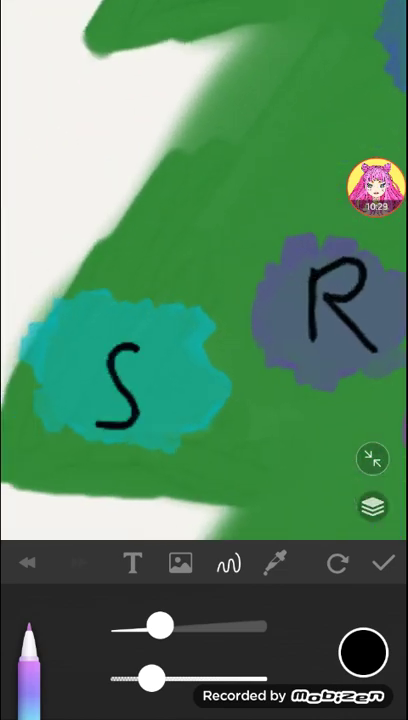
pyautogui.moveTo(300, 200); pyautogui.dragTo(100, 400)
pyautogui.moveTo(300, 150); pyautogui.dragTo(150, 350)
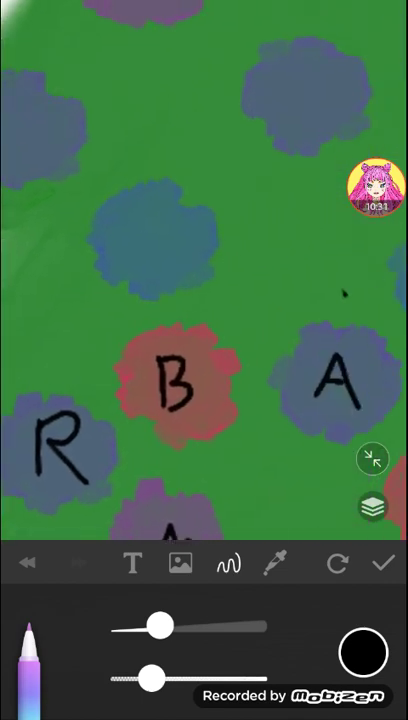
pyautogui.moveTo(250, 200); pyautogui.dragTo(150, 400)
pyautogui.click(147, 266)
pyautogui.moveTo(147, 266); pyautogui.dragTo(137, 360)
pyautogui.moveTo(109, 257); pyautogui.dragTo(165, 257)
pyautogui.moveTo(300, 400); pyautogui.dragTo(100, 250)
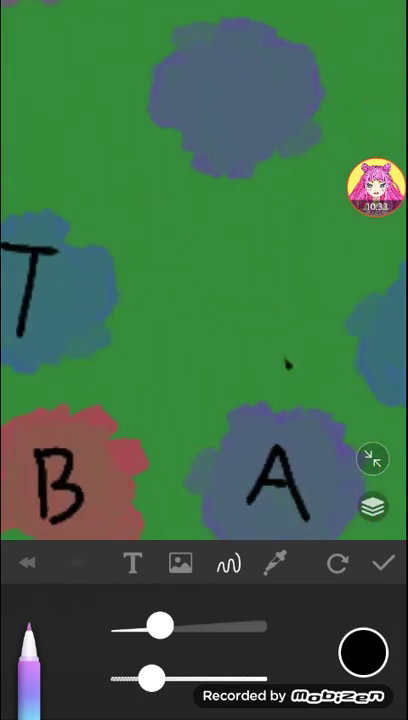
# Step: Draw U and V on blue ornaments and W on a purple ornament
pyautogui.moveTo(250, 350)
pyautogui.mouseDown()
pyautogui.moveTo(150, 280)
pyautogui.moveTo(250, 450)
pyautogui.mouseUp()
pyautogui.moveTo(300, 350); pyautogui.dragTo(200, 250)
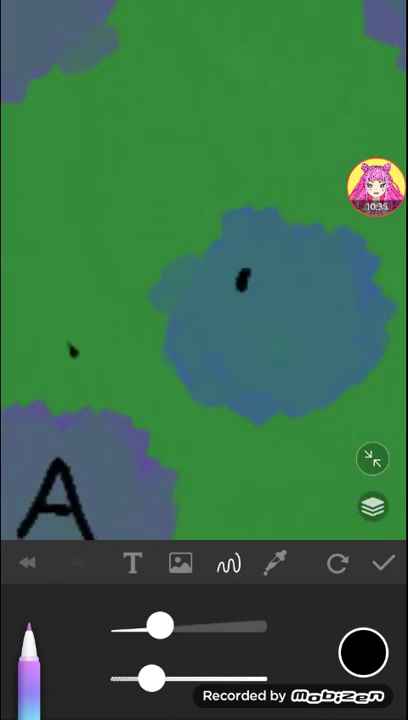
pyautogui.moveTo(243, 270); pyautogui.dragTo(290, 265)
pyautogui.moveTo(300, 400); pyautogui.dragTo(200, 300)
pyautogui.moveTo(150, 250); pyautogui.dragTo(250, 400)
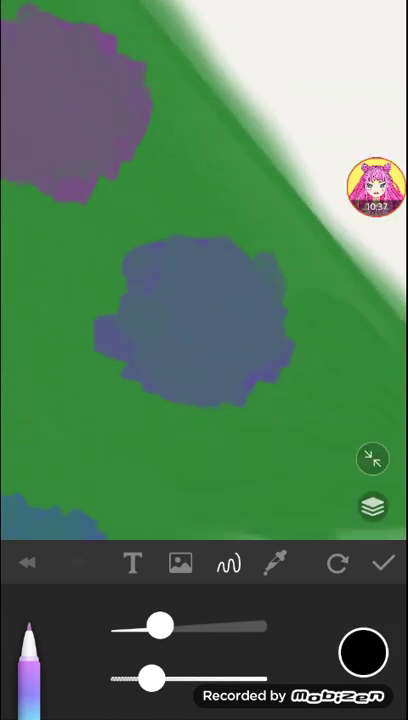
pyautogui.moveTo(168, 280); pyautogui.dragTo(195, 350)
pyautogui.moveTo(195, 350); pyautogui.dragTo(212, 285)
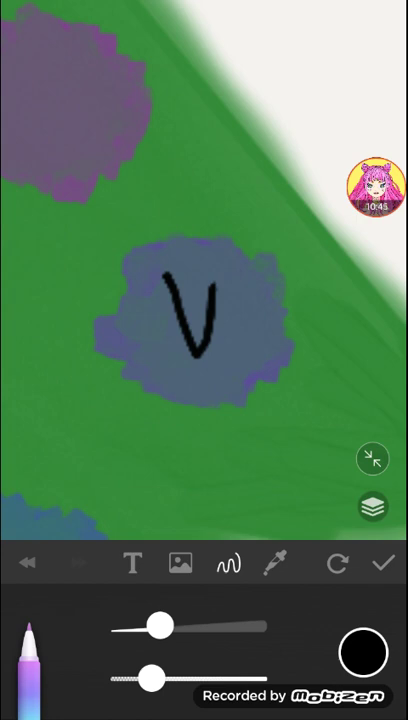
pyautogui.moveTo(200, 300); pyautogui.dragTo(260, 380)
pyautogui.moveTo(175, 200)
pyautogui.mouseDown()
pyautogui.moveTo(200, 290)
pyautogui.moveTo(272, 200)
pyautogui.mouseUp()
pyautogui.scroll(-5, 204, 250)
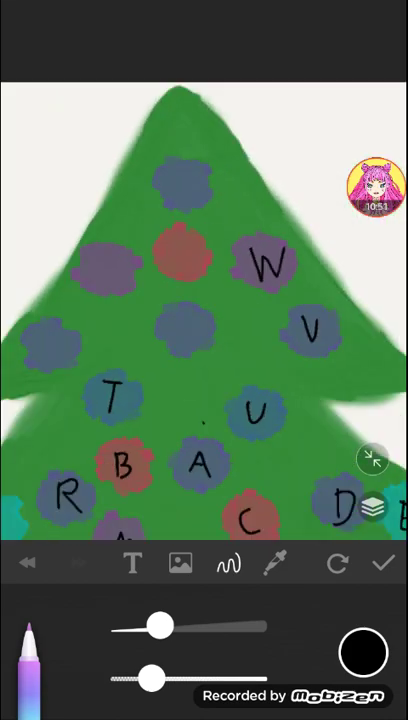
pyautogui.scroll(-4, 204, 300)
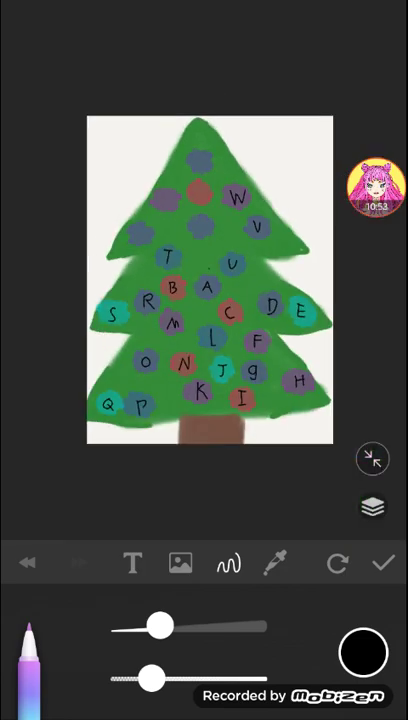
pyautogui.scroll(3, 204, 250)
pyautogui.scroll(5, 204, 250)
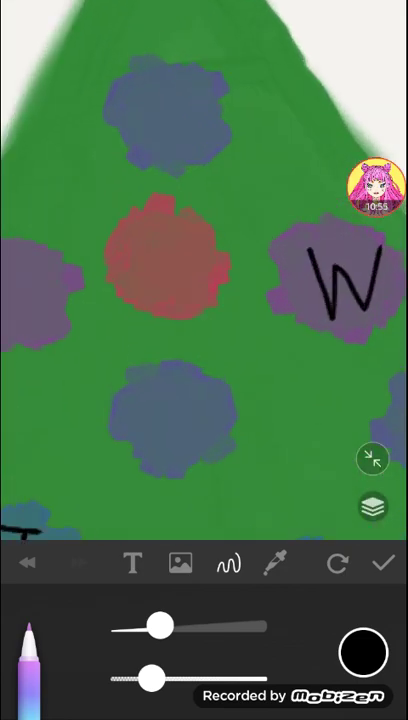
pyautogui.scroll(3, 165, 255)
# Step: Draw X on the red ornament, Y on a blue one and Z on the topmost
pyautogui.moveTo(135, 230); pyautogui.dragTo(190, 285)
pyautogui.moveTo(190, 230); pyautogui.dragTo(135, 290)
pyautogui.moveTo(204, 400); pyautogui.dragTo(204, 250)
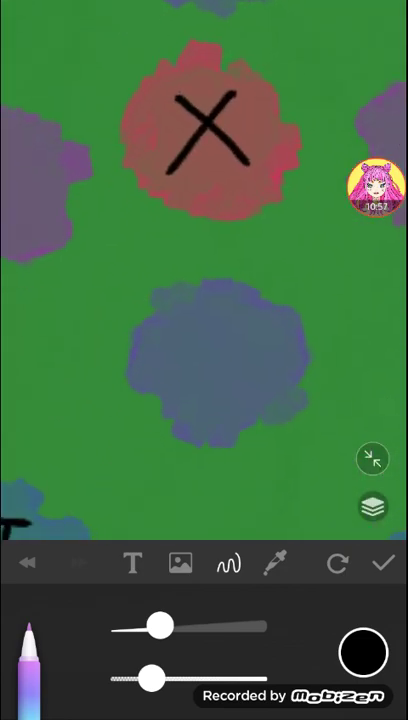
pyautogui.moveTo(200, 320)
pyautogui.mouseDown()
pyautogui.moveTo(240, 360)
pyautogui.moveTo(190, 440)
pyautogui.mouseUp()
pyautogui.moveTo(204, 200); pyautogui.dragTo(204, 420)
pyautogui.moveTo(125, 168)
pyautogui.mouseDown()
pyautogui.moveTo(180, 172)
pyautogui.moveTo(125, 250)
pyautogui.mouseUp()
pyautogui.moveTo(125, 250); pyautogui.dragTo(185, 255)
pyautogui.scroll(-5, 204, 250)
# Step: Draw a second A on a blue ornament and B on the purple ornament
pyautogui.moveTo(150, 150); pyautogui.dragTo(250, 300)
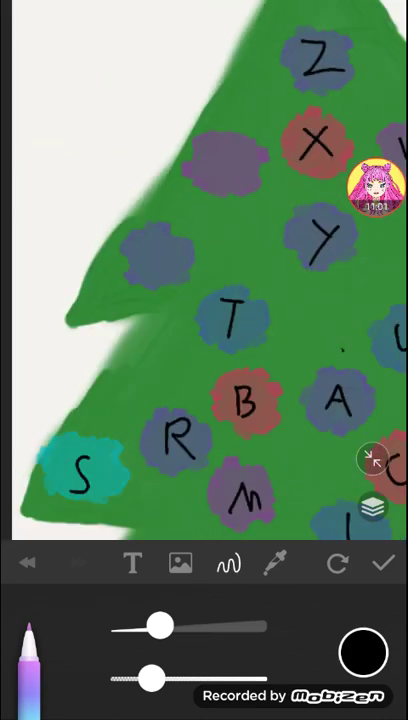
pyautogui.scroll(4, 200, 300)
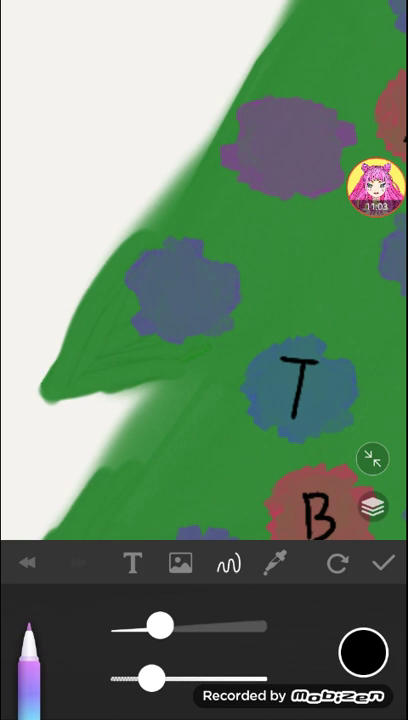
pyautogui.moveTo(195, 255)
pyautogui.mouseDown()
pyautogui.moveTo(168, 305)
pyautogui.moveTo(218, 320)
pyautogui.mouseUp()
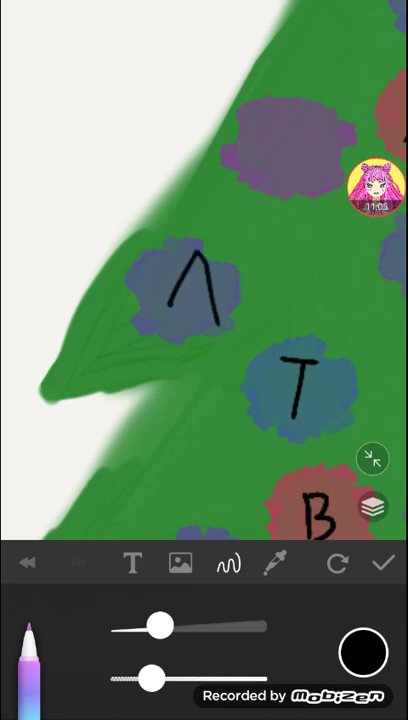
pyautogui.moveTo(175, 290); pyautogui.dragTo(210, 292)
pyautogui.moveTo(300, 150); pyautogui.dragTo(120, 330)
pyautogui.moveTo(165, 180)
pyautogui.mouseDown()
pyautogui.moveTo(170, 255)
pyautogui.moveTo(172, 215)
pyautogui.moveTo(175, 258)
pyautogui.mouseUp()
pyautogui.scroll(-5, 200, 250)
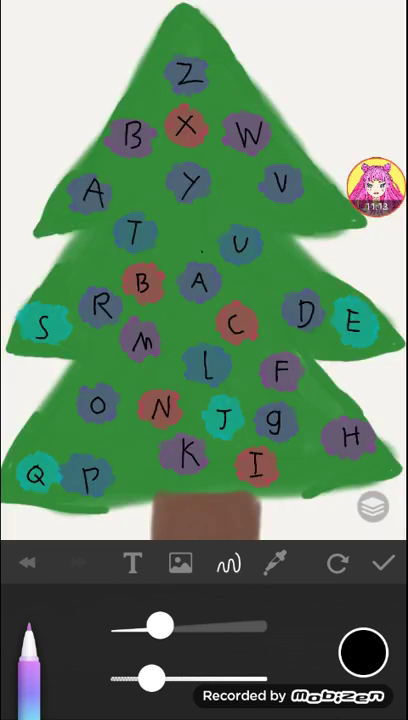
pyautogui.scroll(5, 190, 130)
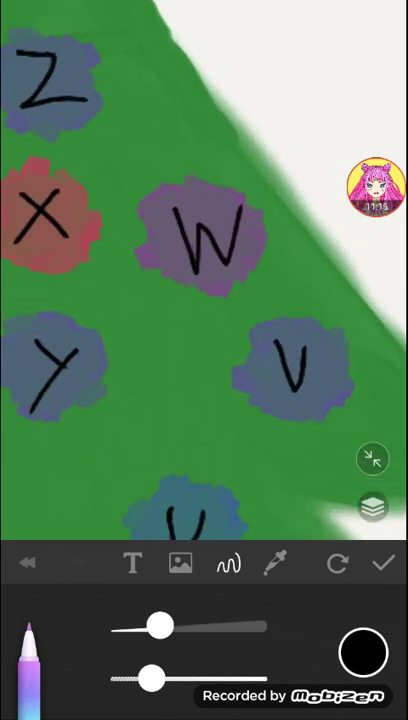
pyautogui.scroll(-5, 200, 300)
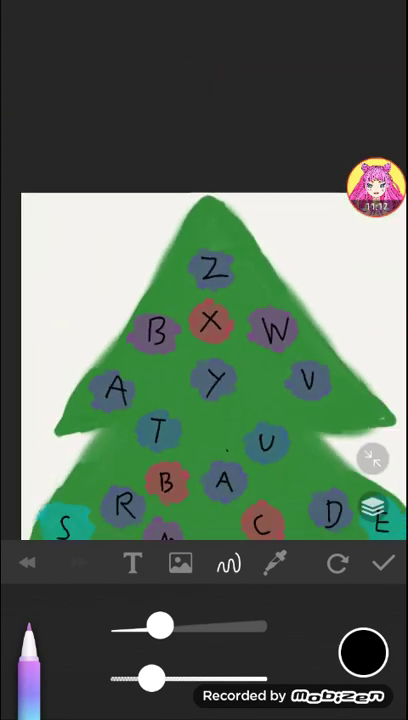
# Step: Choose a soft flat brush and a lighter green colour for dotting
pyautogui.click(362, 651)
pyautogui.moveTo(250, 637)
pyautogui.mouseDown()
pyautogui.moveTo(40, 637)
pyautogui.moveTo(150, 637)
pyautogui.mouseUp()
pyautogui.click(164, 637)
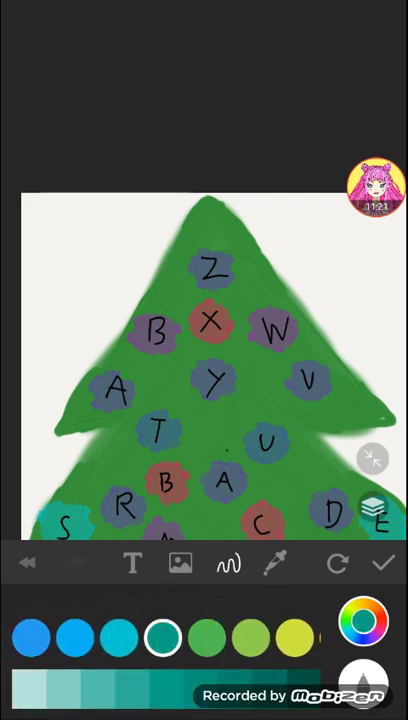
pyautogui.click(206, 637)
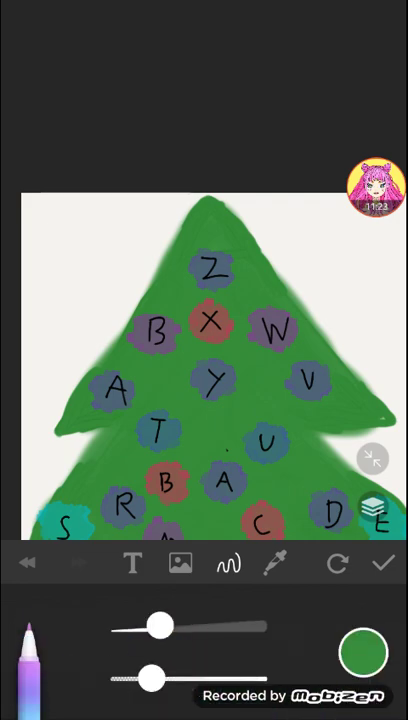
pyautogui.click(20, 648)
pyautogui.click(160, 650)
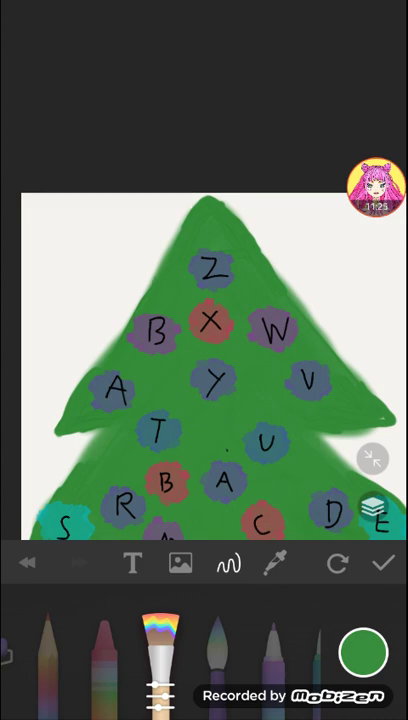
pyautogui.scroll(5, 204, 300)
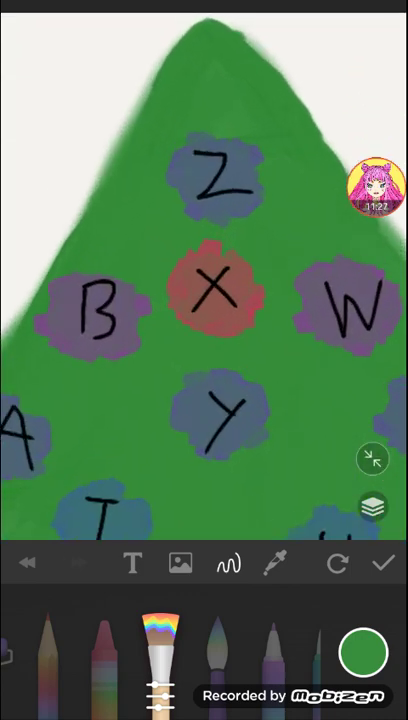
pyautogui.click(364, 650)
pyautogui.click(165, 692)
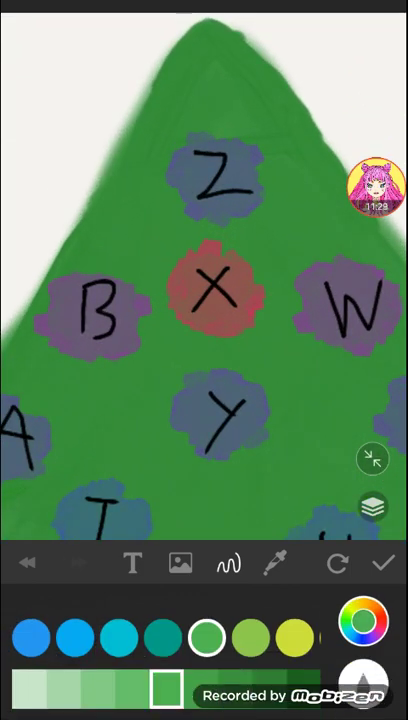
# Step: Try light-green dots beside the Z ornament, adjust brush size, and undo them
pyautogui.moveTo(300, 215); pyautogui.dragTo(320, 245)
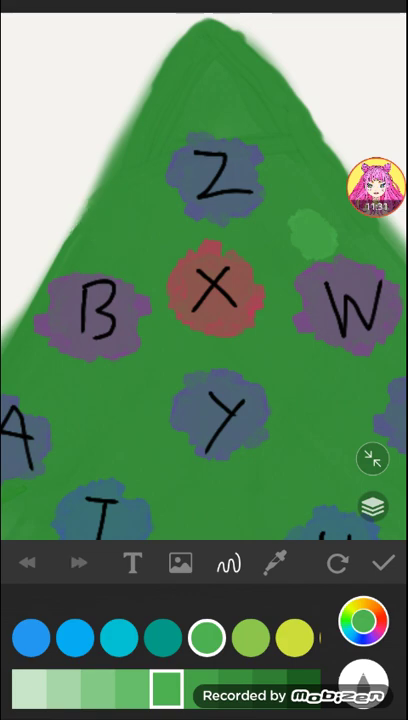
pyautogui.click(364, 690)
pyautogui.click(100, 640)
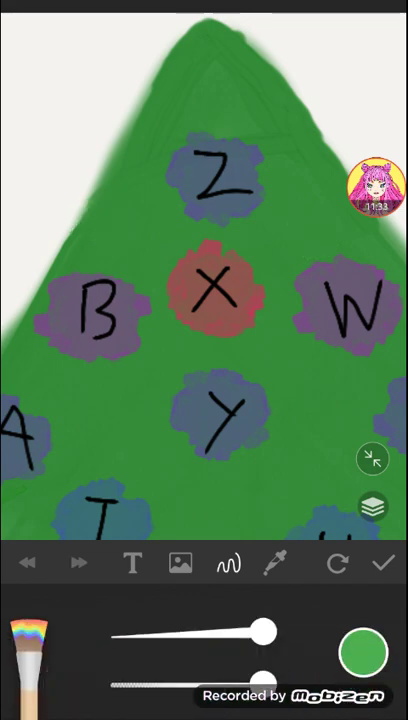
pyautogui.moveTo(105, 212); pyautogui.dragTo(150, 218)
pyautogui.moveTo(285, 232); pyautogui.dragTo(325, 238)
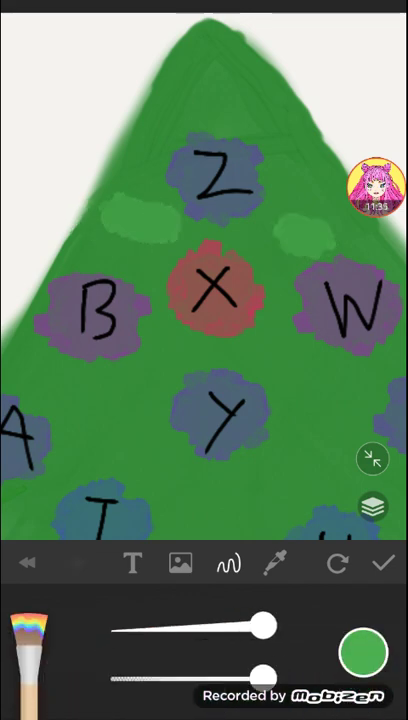
pyautogui.click(28, 562)
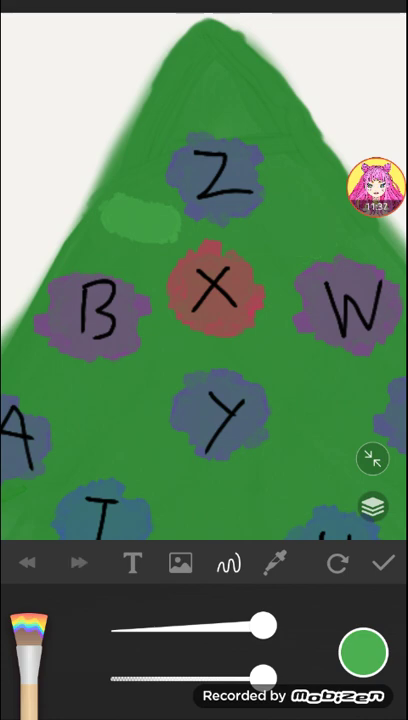
pyautogui.click(28, 562)
# Step: Dab light-green dots around Z, Y, T, A, B and the tree top
pyautogui.moveTo(110, 205); pyautogui.dragTo(140, 215)
pyautogui.moveTo(255, 222); pyautogui.dragTo(285, 230)
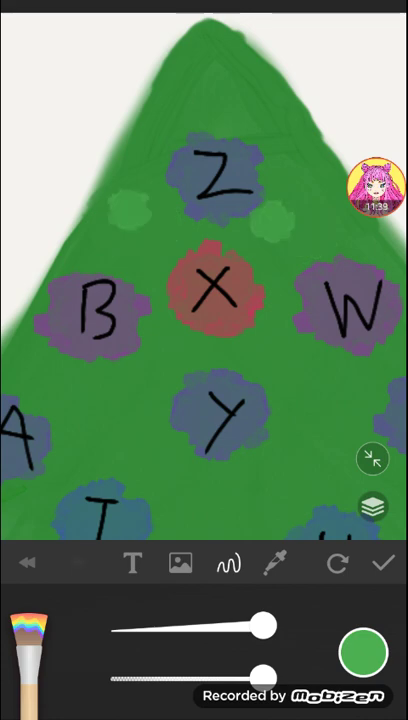
pyautogui.moveTo(205, 75); pyautogui.dragTo(235, 85)
pyautogui.moveTo(300, 165); pyautogui.dragTo(330, 175)
pyautogui.moveTo(115, 375); pyautogui.dragTo(145, 385)
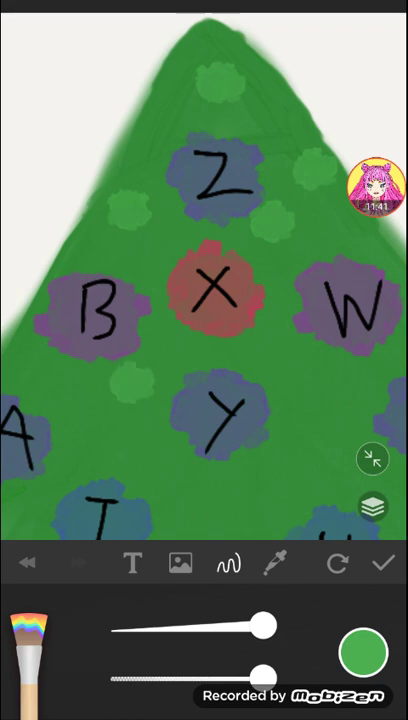
pyautogui.scroll(-5, 204, 300)
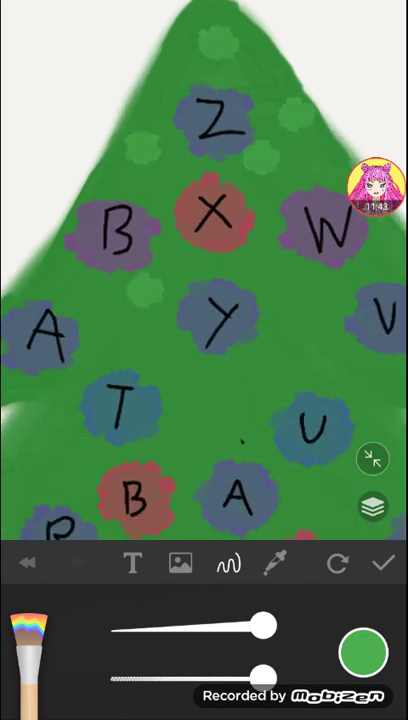
pyautogui.moveTo(280, 245); pyautogui.dragTo(305, 252)
pyautogui.moveTo(208, 338); pyautogui.dragTo(232, 345)
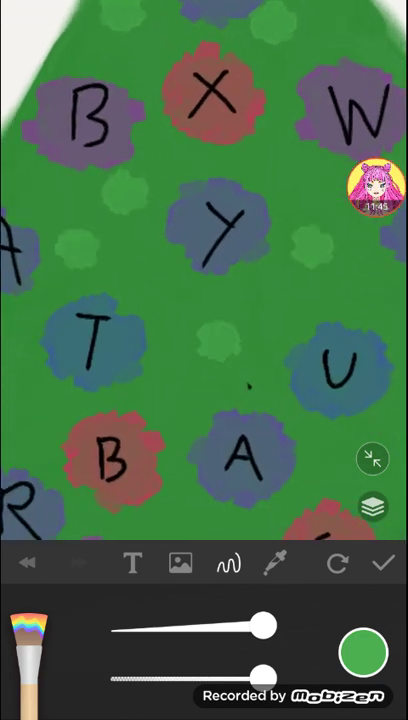
pyautogui.scroll(-4, 204, 260)
pyautogui.moveTo(20, 240); pyautogui.dragTo(45, 255)
pyautogui.moveTo(110, 120); pyautogui.dragTo(135, 130)
pyautogui.scroll(-3, 204, 260)
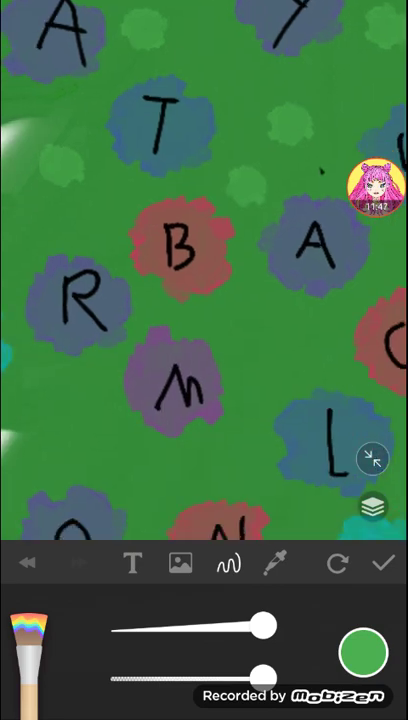
pyautogui.moveTo(126, 180); pyautogui.dragTo(150, 195)
pyautogui.moveTo(28, 235); pyautogui.dragTo(55, 250)
pyautogui.scroll(-5, 204, 260)
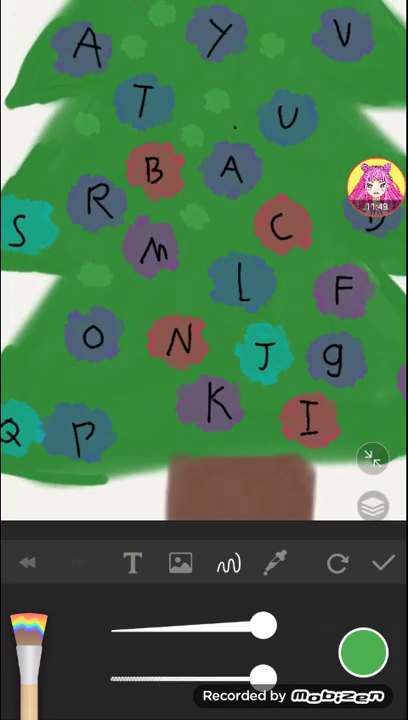
pyautogui.click(375, 185)
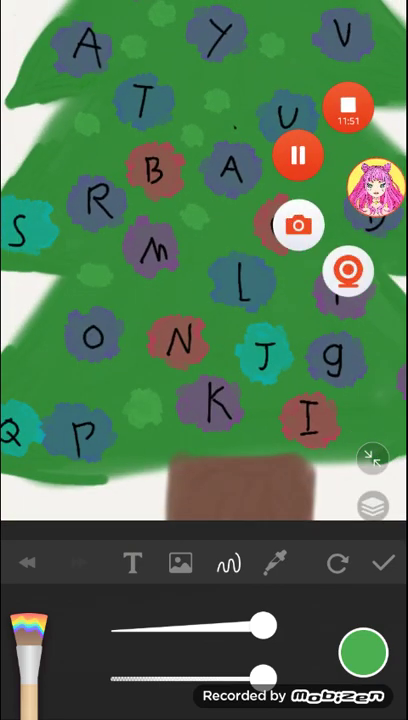
# Step: Return to the gallery and reopen the Christmas tree artwork
pyautogui.click(28, 562)
pyautogui.click(204, 312)
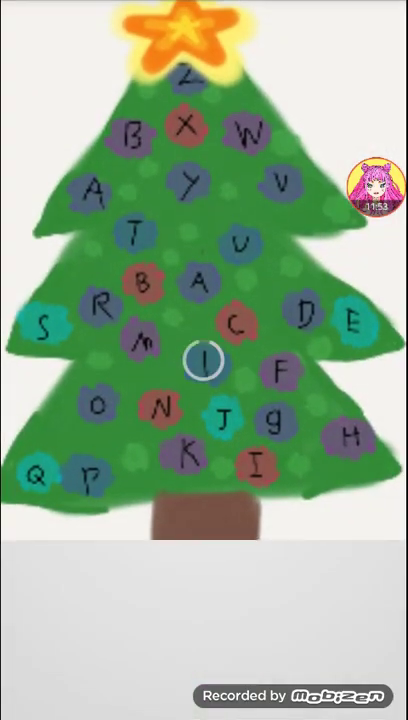
pyautogui.click(201, 357)
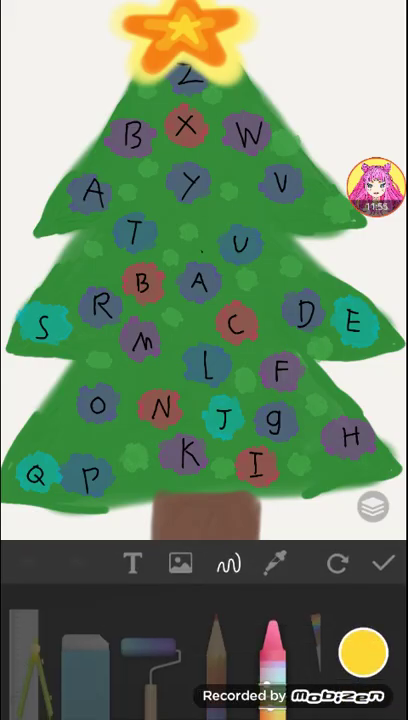
pyautogui.click(375, 188)
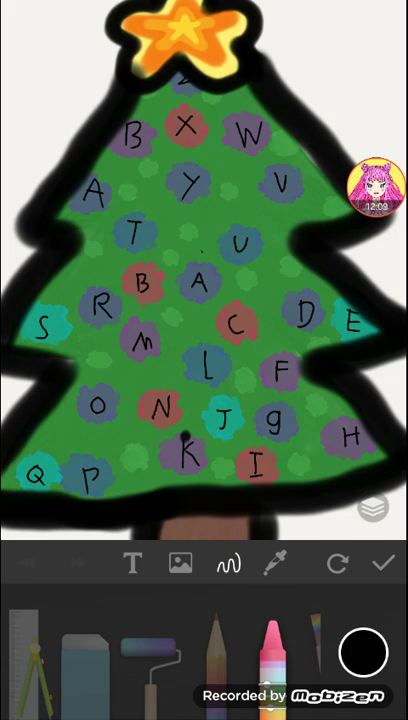
pyautogui.scroll(3, 204, 300)
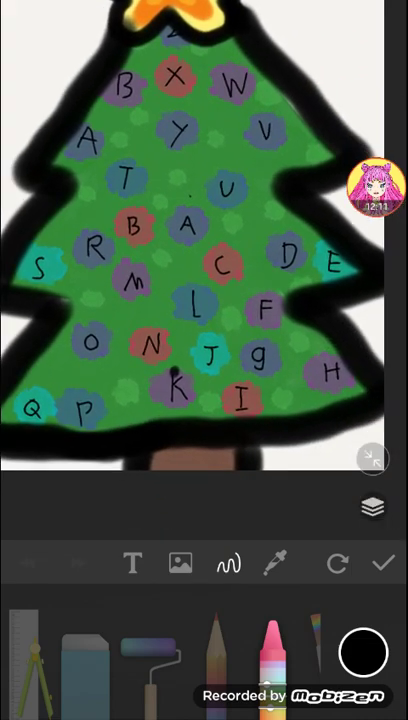
pyautogui.scroll(-3, 204, 300)
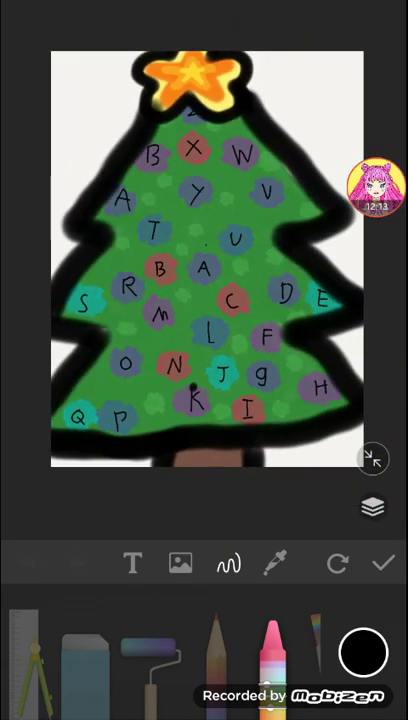
pyautogui.scroll(2, 204, 300)
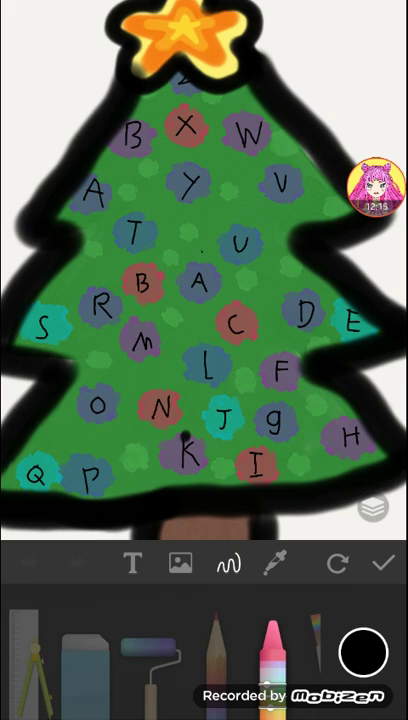
pyautogui.scroll(5, 180, 100)
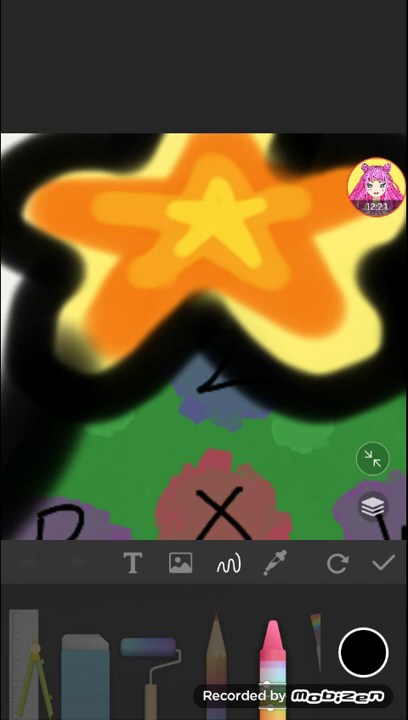
pyautogui.click(372, 458)
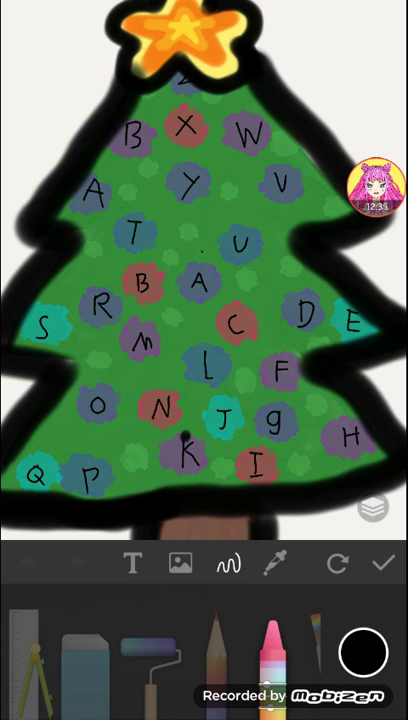
pyautogui.click(376, 186)
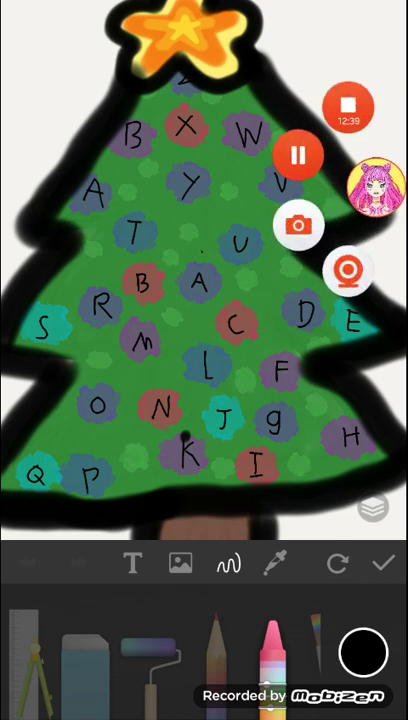